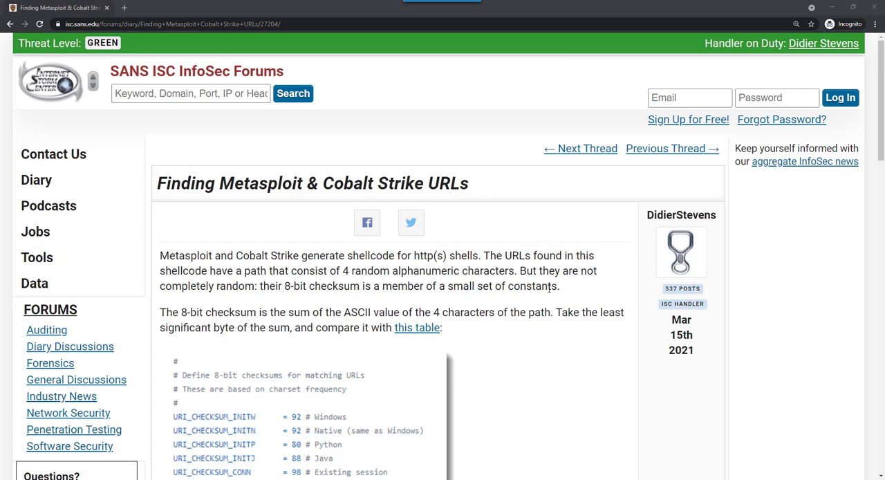
pyautogui.scroll(-1, 549, 289)
pyautogui.scroll(-1, 549, 289)
pyautogui.scroll(-1, 549, 289)
pyautogui.scroll(-2, 549, 290)
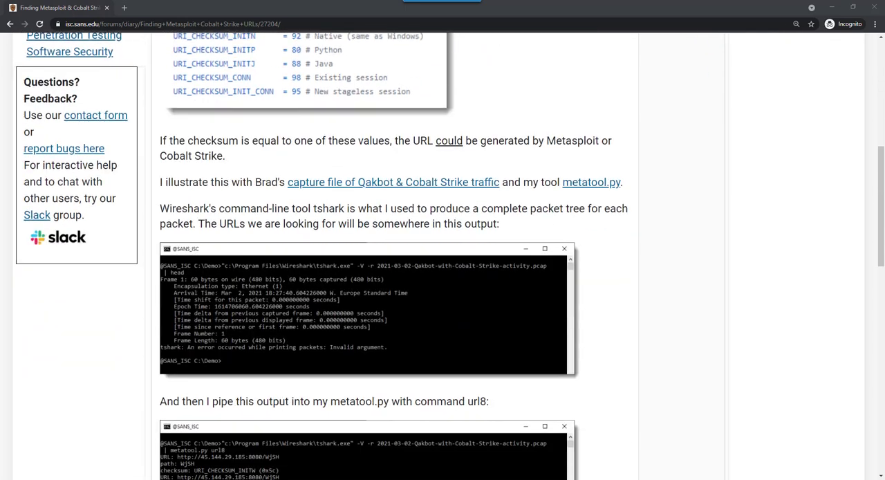
pyautogui.scroll(-1, 549, 289)
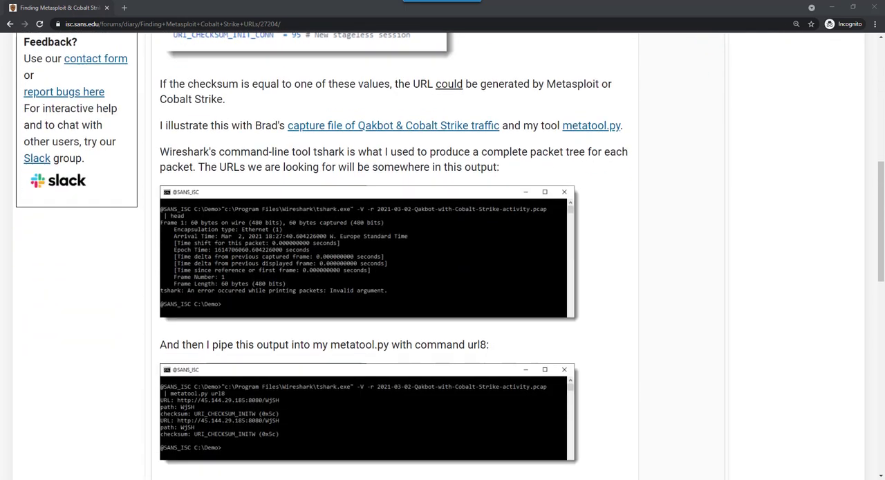
# Bring up the context menu on the 'capture file of Qakbot & Cobalt Strike traffic' link.
pyautogui.rightClick(396, 124)
# Open the Qakbot traffic diary in a new tab and switch to it.
pyautogui.click(412, 133)
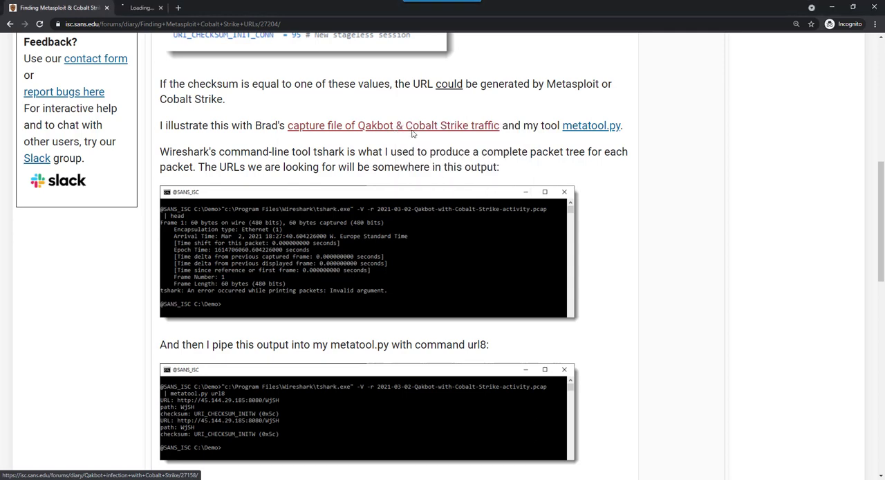
pyautogui.click(161, 11)
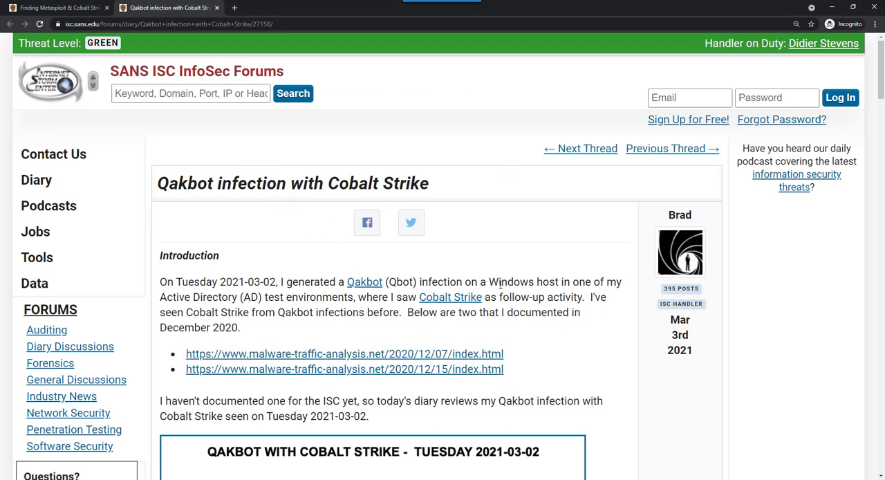
pyautogui.scroll(-3, 500, 285)
pyautogui.scroll(-1, 500, 285)
pyautogui.scroll(-2, 501, 285)
pyautogui.scroll(-3, 501, 285)
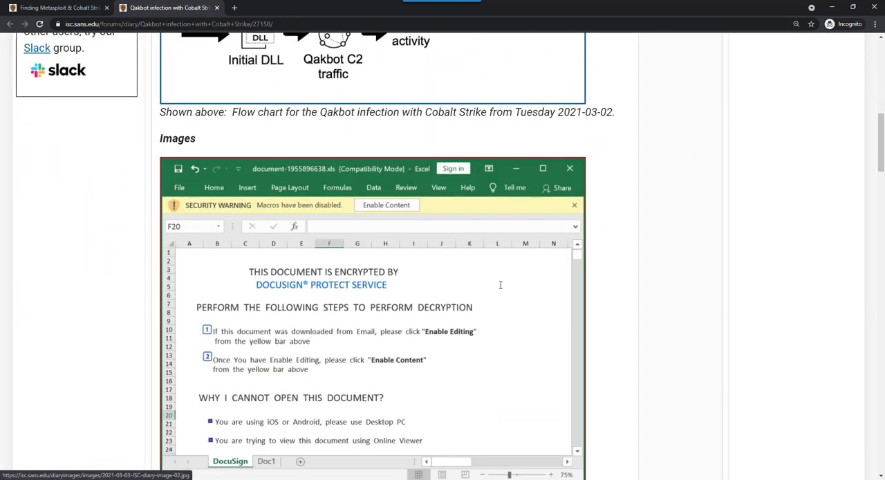
pyautogui.scroll(-3, 501, 285)
pyautogui.scroll(-3, 501, 285)
pyautogui.scroll(-3, 500, 285)
pyautogui.scroll(-3, 500, 285)
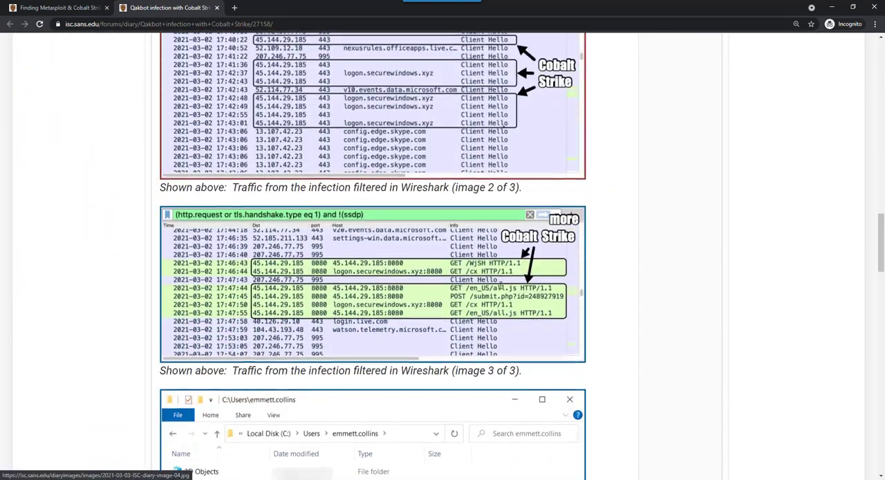
pyautogui.scroll(-1, 500, 285)
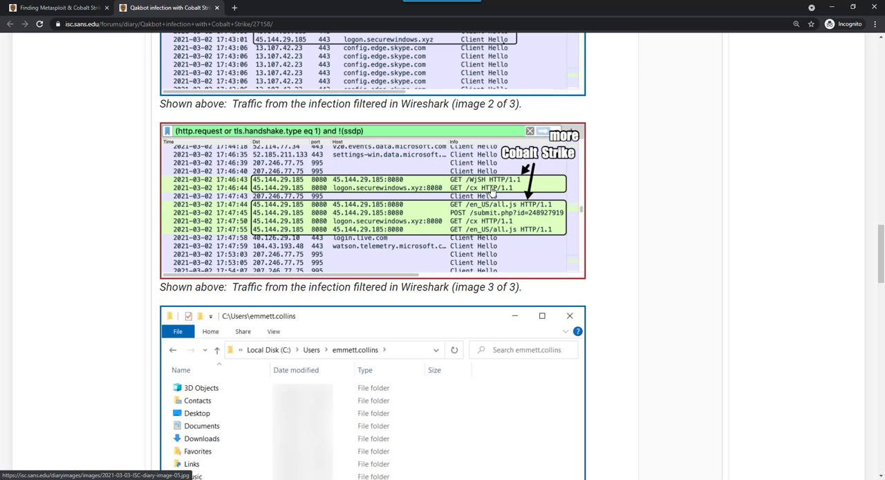
# Switch to the C:\Demo console, list the folder contents and clear the screen.
pyautogui.hotkey('alt', 'Tab')
pyautogui.hotkey('alt', 'Tab')
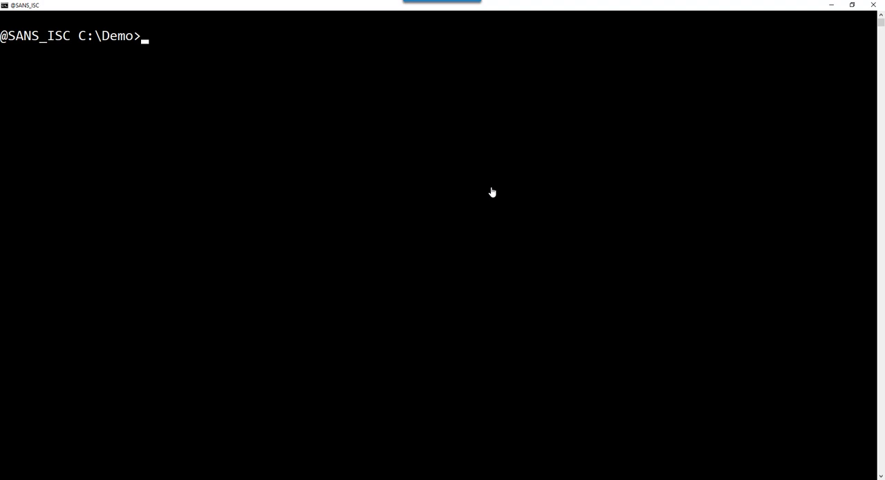
pyautogui.write('dir')
pyautogui.press('Return')
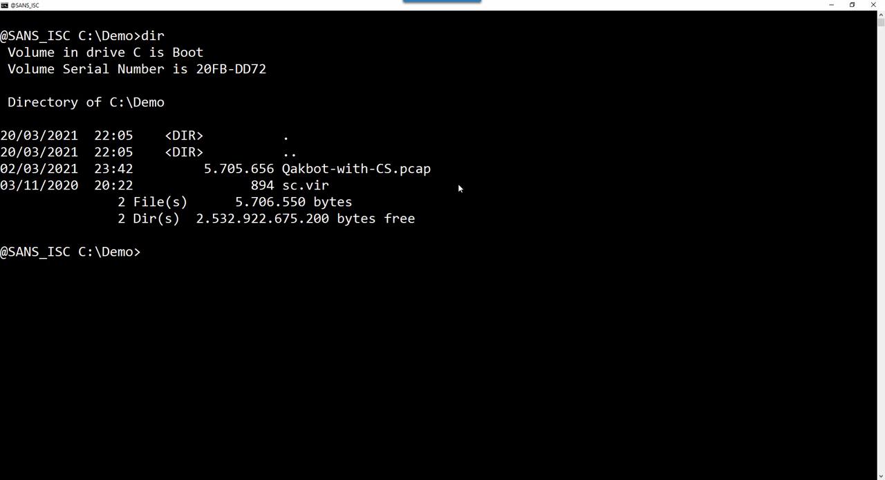
pyautogui.write('cls')
pyautogui.press('Return')
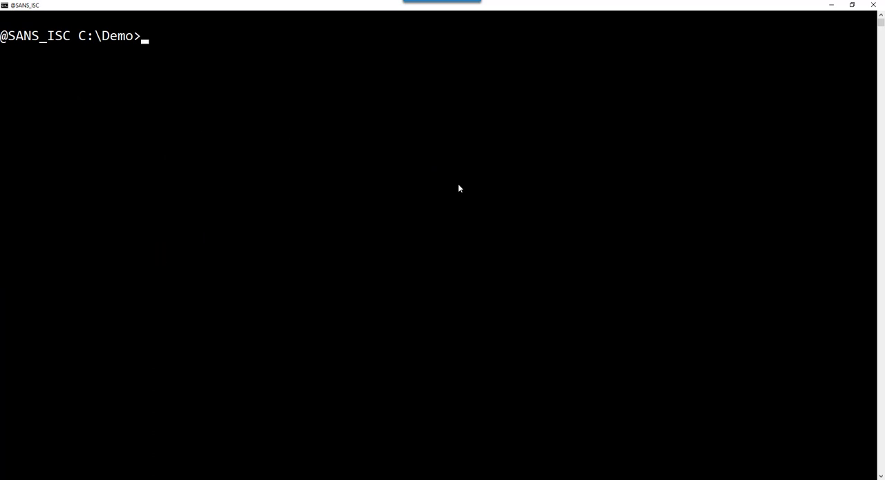
pyautogui.write('c:\\pro')
# Compose the tshark.exe command with -r Qakbot-with-CS.pcap using path completion.
pyautogui.press('Tab')
pyautogui.write('\\wire')
pyautogui.press('Tab')
pyautogui.write('\\')
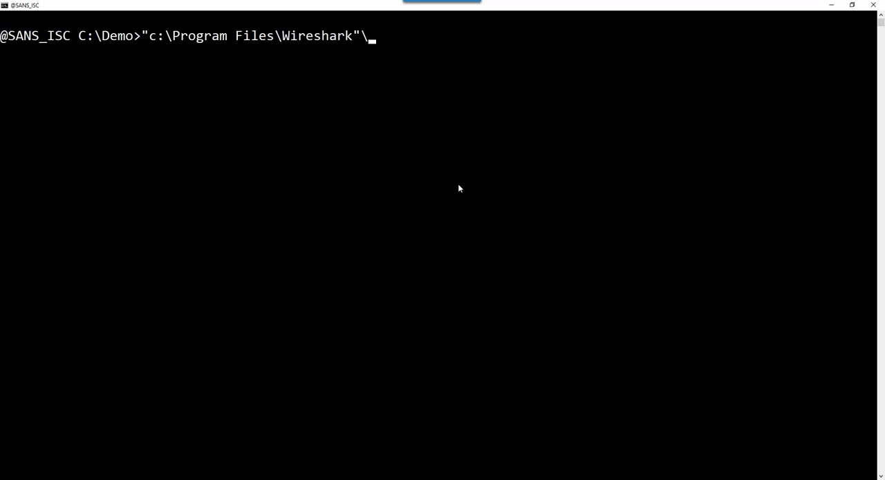
pyautogui.write('tsh')
pyautogui.press('Tab')
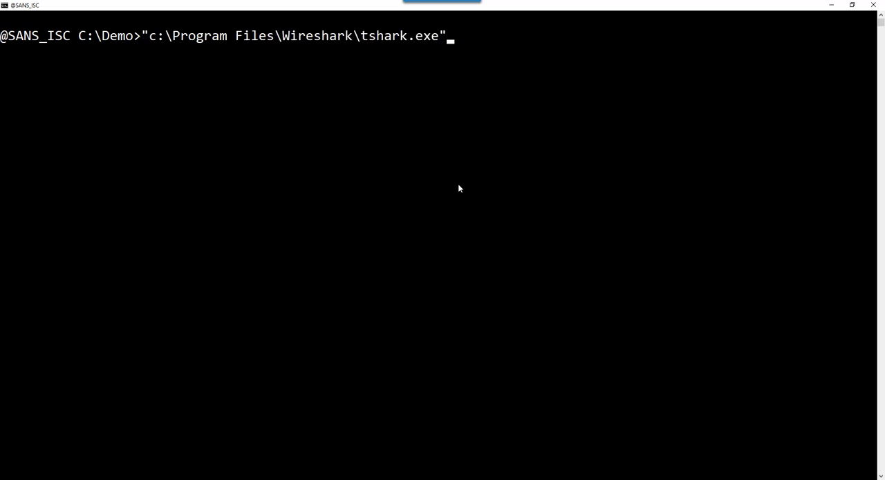
pyautogui.write('r')
pyautogui.write('Q')
pyautogui.press('Tab')
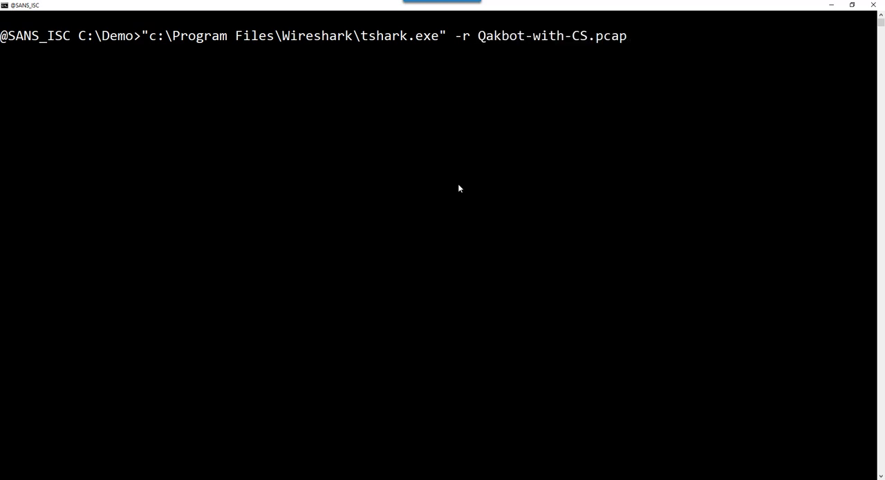
# Run tshark on the capture, clear the output and add -V with a | more pager.
pyautogui.press('Return')
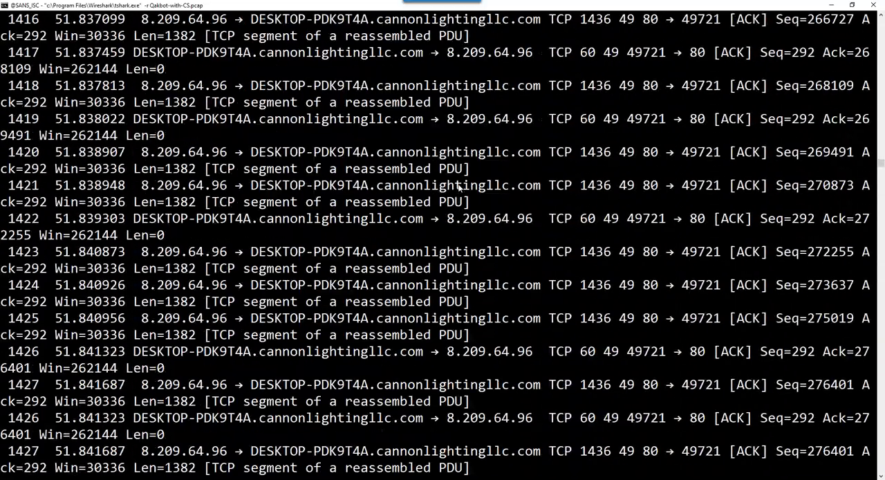
pyautogui.write('cls')
pyautogui.press('Return')
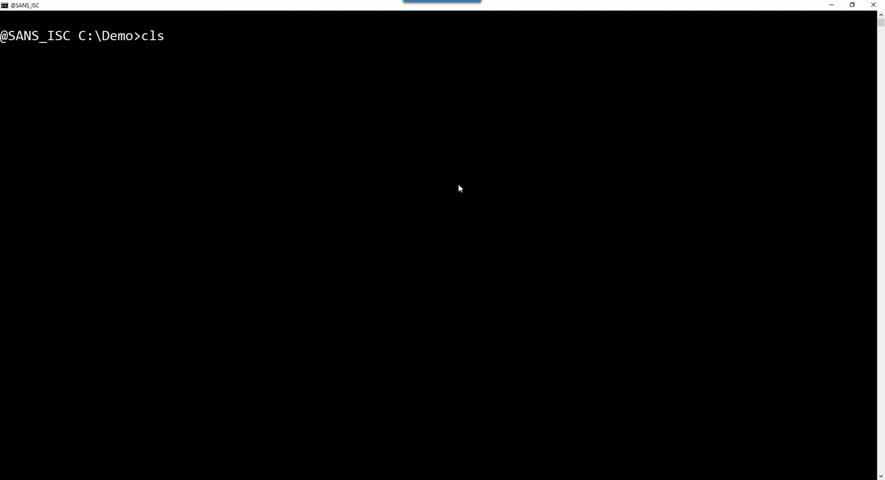
pyautogui.write('"c:\\Program Files\\Wireshark\\tshark.exe" -r Qakbot-with-CS.pcap')
pyautogui.hotkey('ctrl', 'Left')
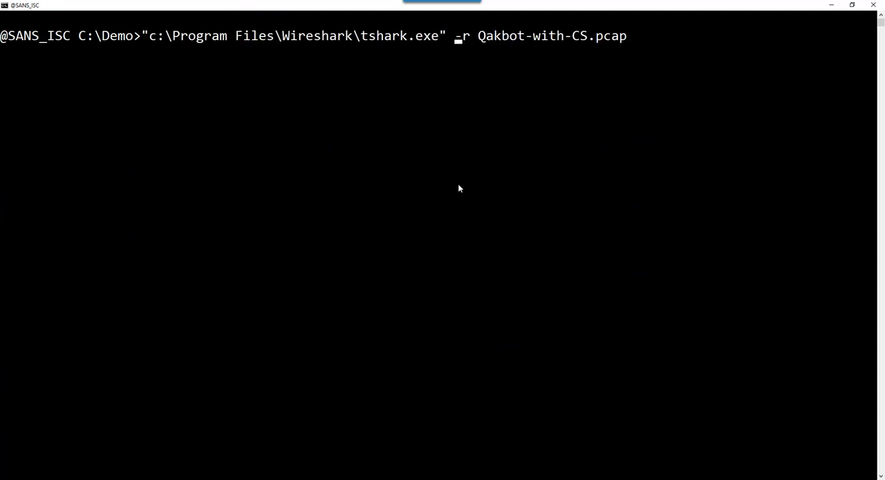
pyautogui.write('-V -')
pyautogui.press('End')
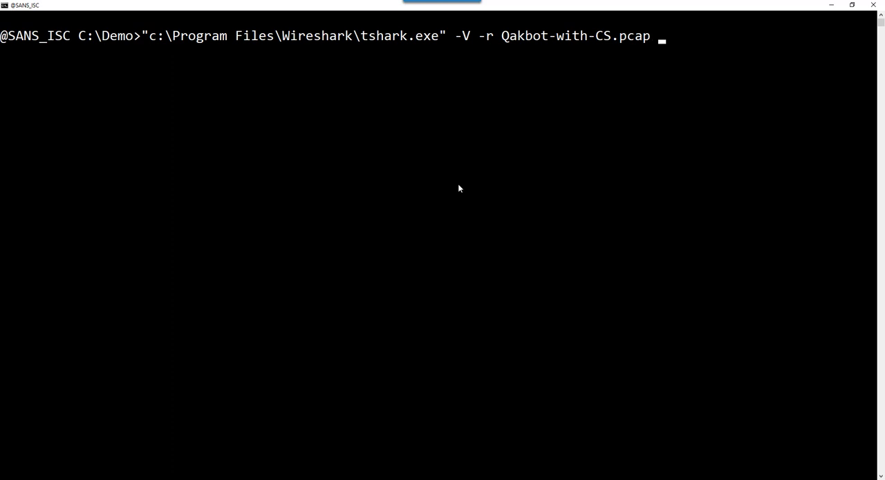
pyautogui.write('| more')
# Page through the verbose frame 1 IGMP details and interrupt the output.
pyautogui.press('Return')
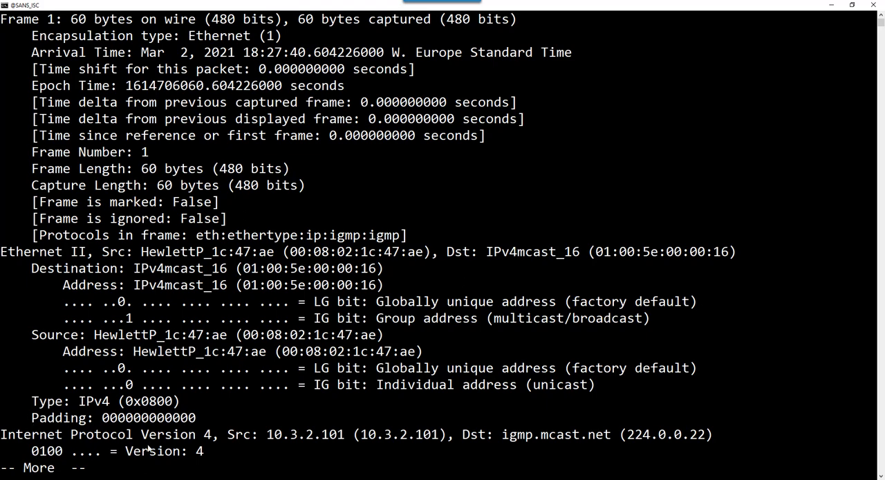
pyautogui.press('Return')
pyautogui.press('space')
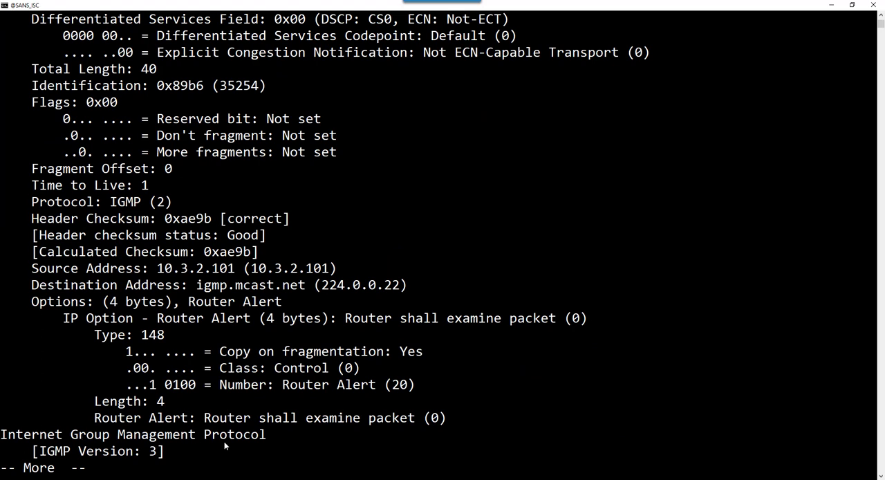
pyautogui.hotkey('ctrl', 'c')
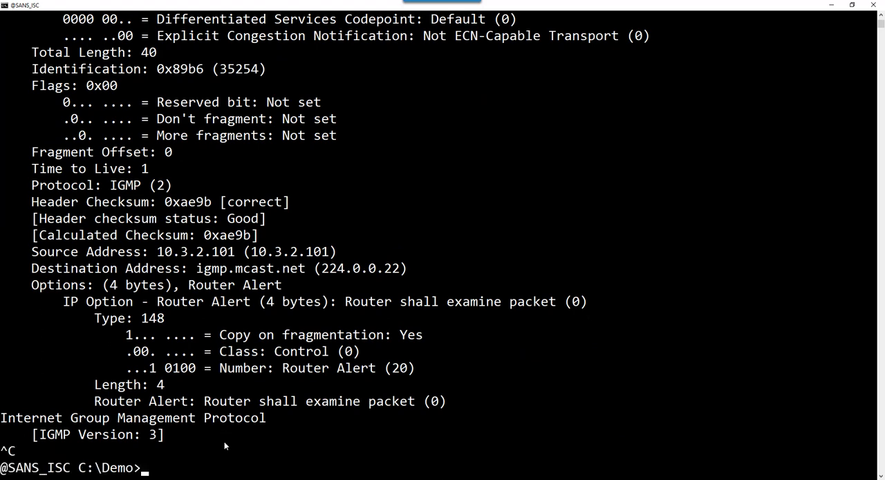
pyautogui.write('cls')
pyautogui.press('Return')
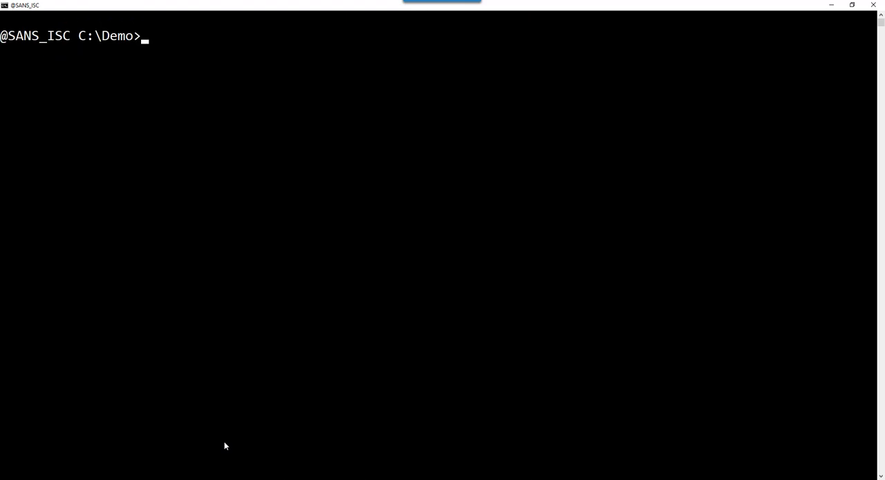
pyautogui.press('Up')
pyautogui.press('Up')
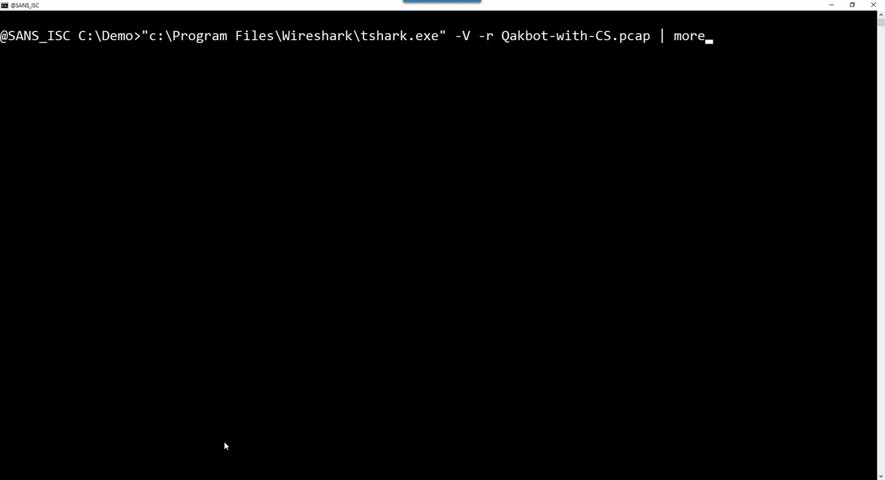
pyautogui.press('BackSpace')
pyautogui.press('BackSpace')
pyautogui.press('BackSpace')
pyautogui.press('BackSpace')
pyautogui.write('grep http:// | more')
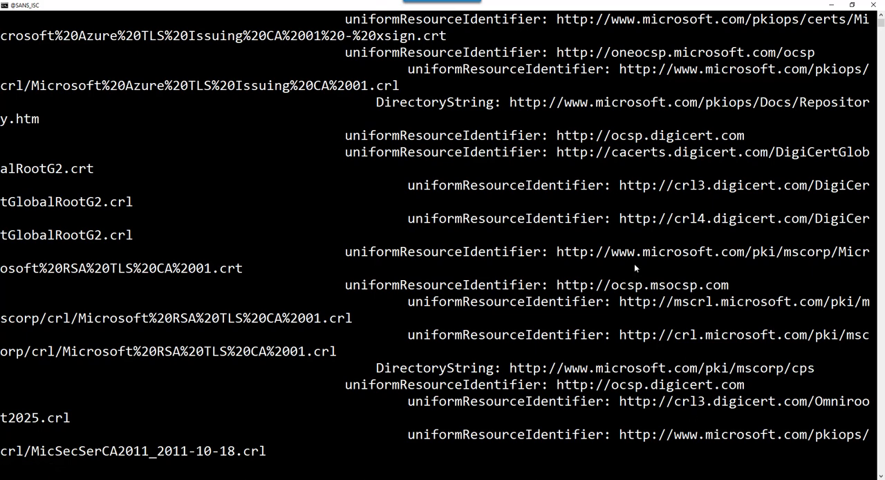
pyautogui.press('space')
pyautogui.press('space')
pyautogui.press('space')
pyautogui.press('space')
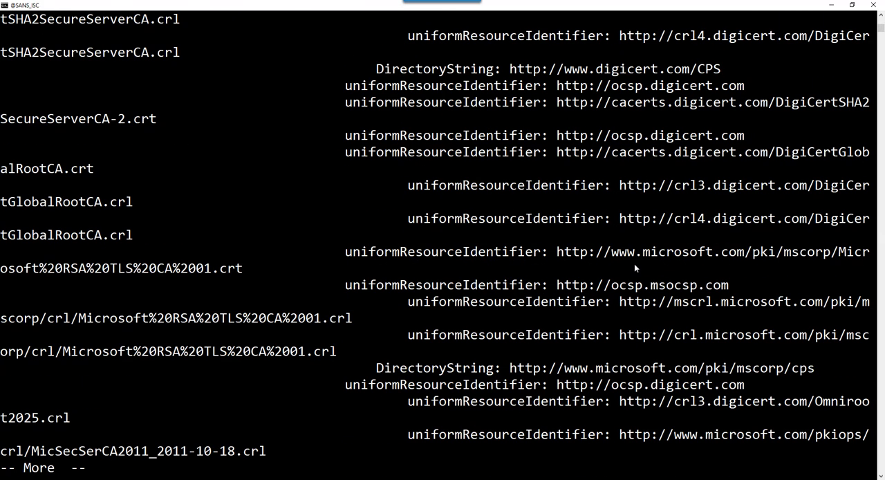
pyautogui.hotkey('ctrl', 'c')
pyautogui.hotkey('ctrl', 'c')
pyautogui.write('cls')
pyautogui.press('Return')
pyautogui.write('cls')
pyautogui.press('Return')
pyautogui.press('Up')
pyautogui.press('Up')
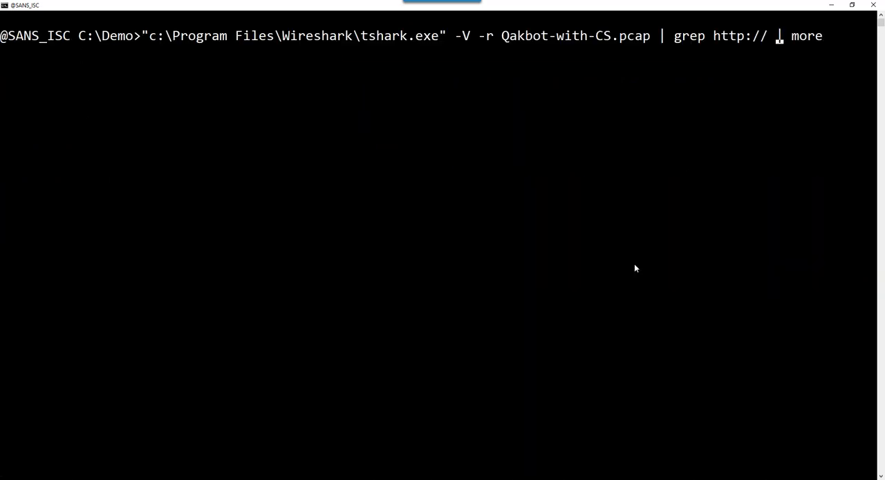
# Add a -Y http display filter to list the HTTP request URIs, then clear and recall the command.
pyautogui.hotkey('ctrl', 'Left')
pyautogui.hotkey('ctrl', 'Left')
pyautogui.hotkey('ctrl', 'Left')
pyautogui.write('-Y')
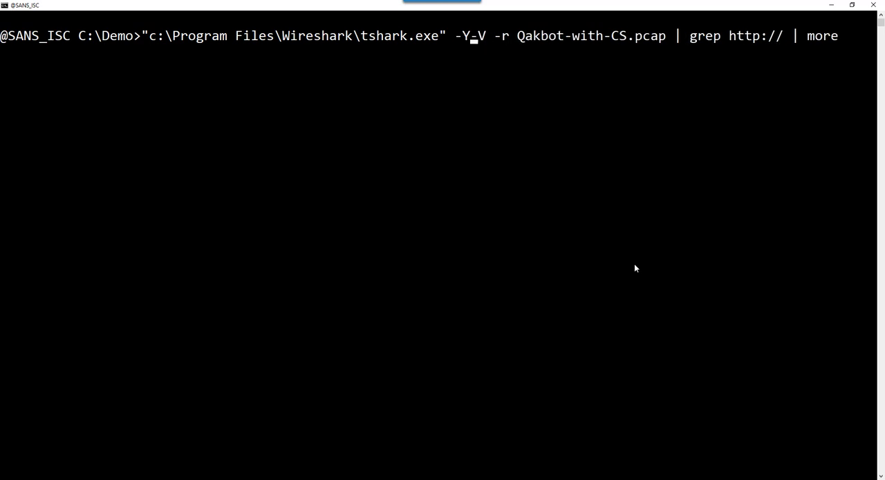
pyautogui.write(' http')
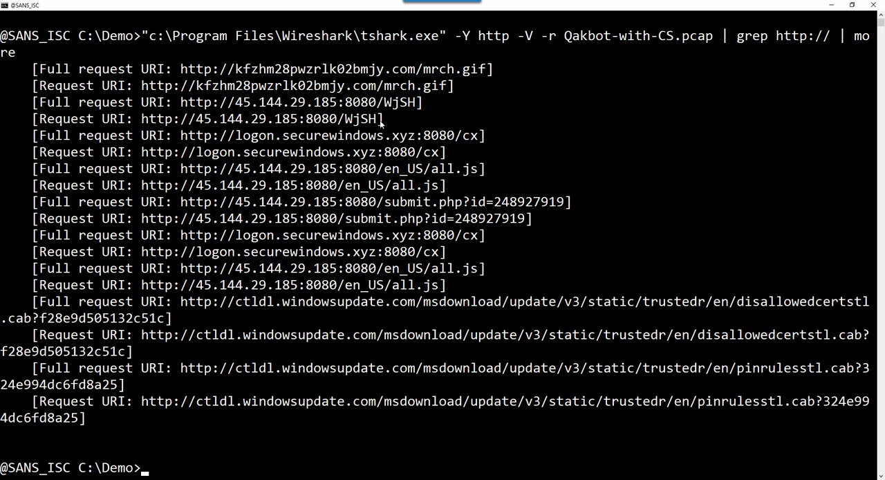
pyautogui.write('cls')
pyautogui.press('Return')
pyautogui.press('Up')
pyautogui.press('Up')
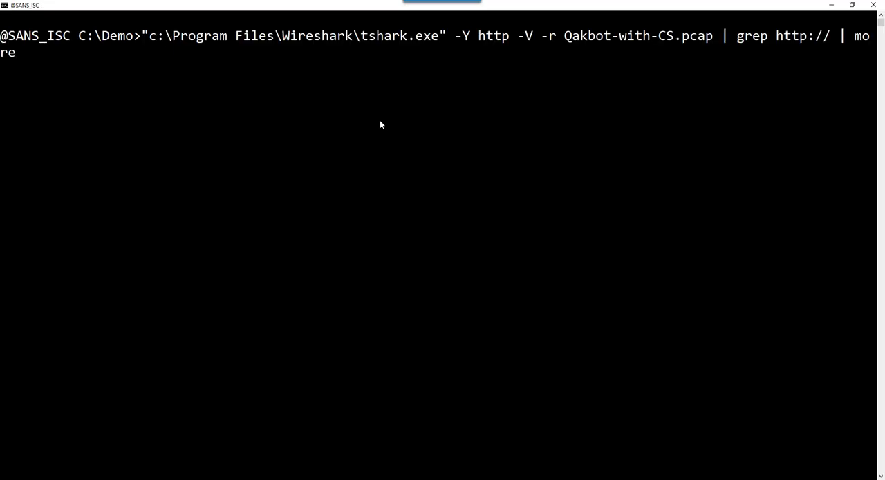
pyautogui.press('BackSpace')
pyautogui.press('BackSpace')
pyautogui.press('BackSpace')
pyautogui.press('BackSpace')
pyautogui.press('BackSpace')
pyautogui.press('BackSpace')
pyautogui.press('BackSpace')
pyautogui.press('BackSpace')
pyautogui.press('BackSpace')
pyautogui.press('BackSpace')
pyautogui.press('BackSpace')
pyautogui.press('BackSpace')
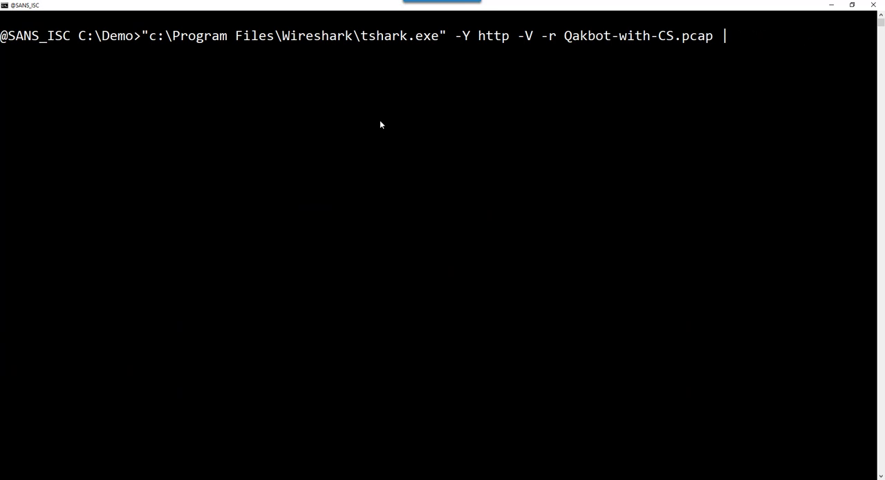
pyautogui.write('metatool.py url8')
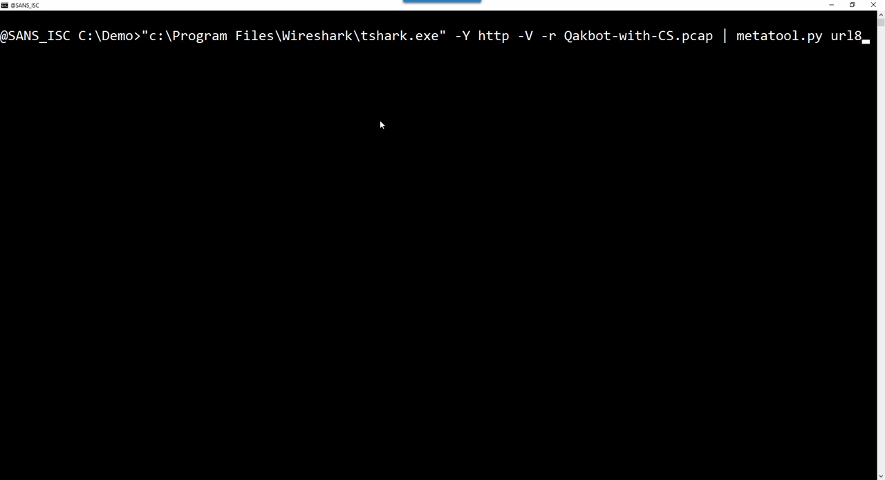
pyautogui.hotkey('ctrl', 'Left')
pyautogui.hotkey('ctrl', 'Left')
pyautogui.hotkey('ctrl', 'Left')
pyautogui.hotkey('ctrl', 'Left')
pyautogui.hotkey('ctrl', 'Left')
# Run tshark into metatool.py url8, reporting 45.144.29.185:8080/WjSH as URI_CHECKSUM_INITW (0x5c).
pyautogui.press('Return')
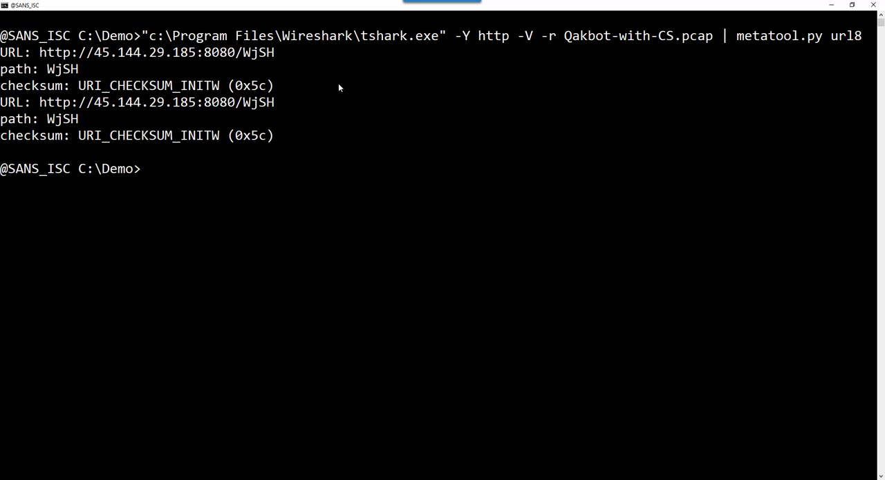
# Switch to Chrome's 'Finding Metasploit & Cobalt Strike' diary with its 8-bit URI checksum table.
pyautogui.hotkey('alt', 'Tab')
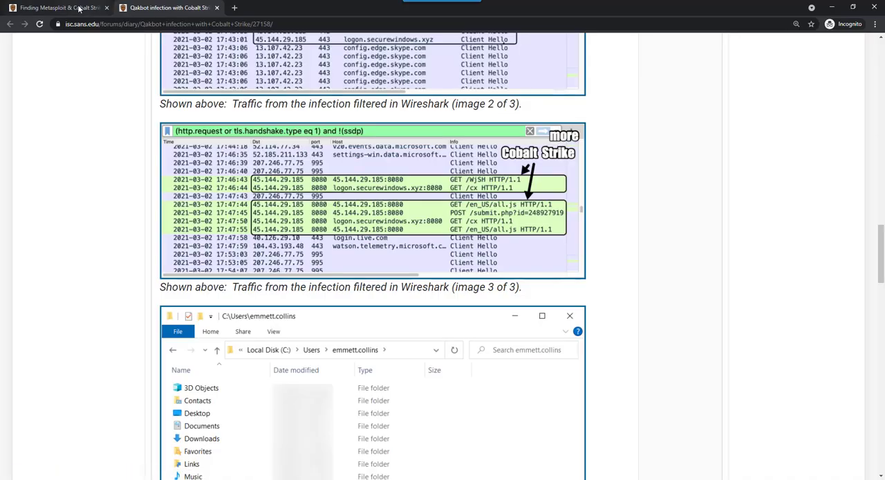
pyautogui.click(80, 9)
pyautogui.scroll(3, 308, 168)
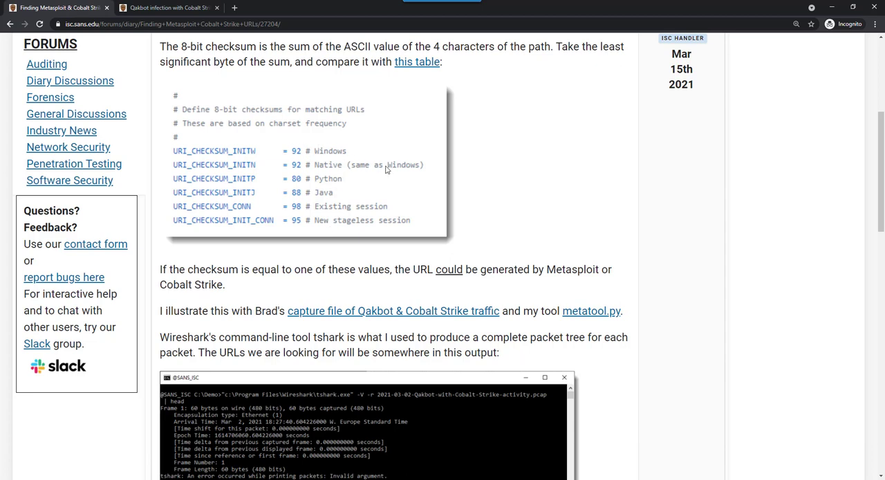
# Back in the console, run a python.exe -c one-liner printing ord('W').
pyautogui.hotkey('alt', 'Tab')
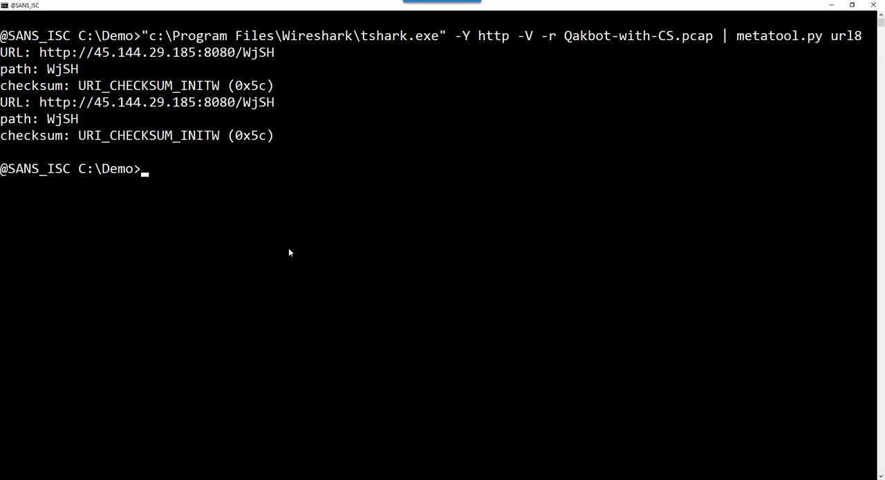
pyautogui.write('c:\\')
pyautogui.write('python38')
pyautogui.press('Tab')
pyautogui.write('\\pyth')
pyautogui.press('Tab')
pyautogui.write('-c ')
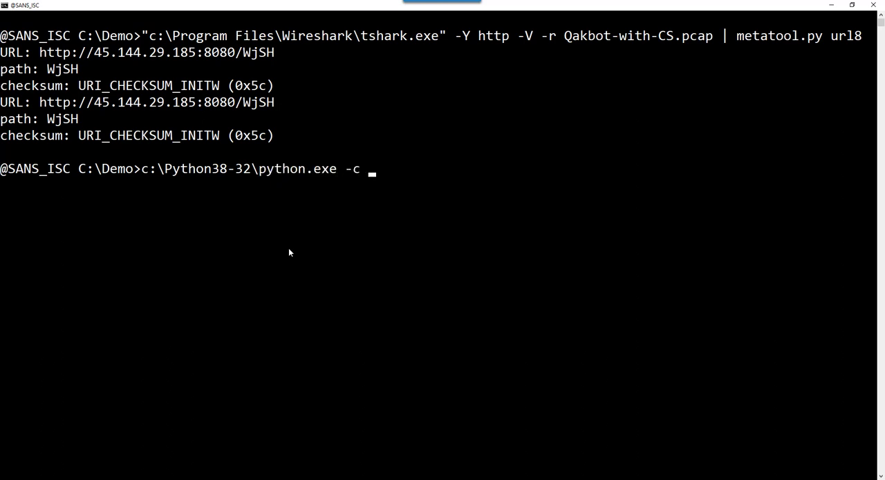
pyautogui.write('"print(ord(\'')
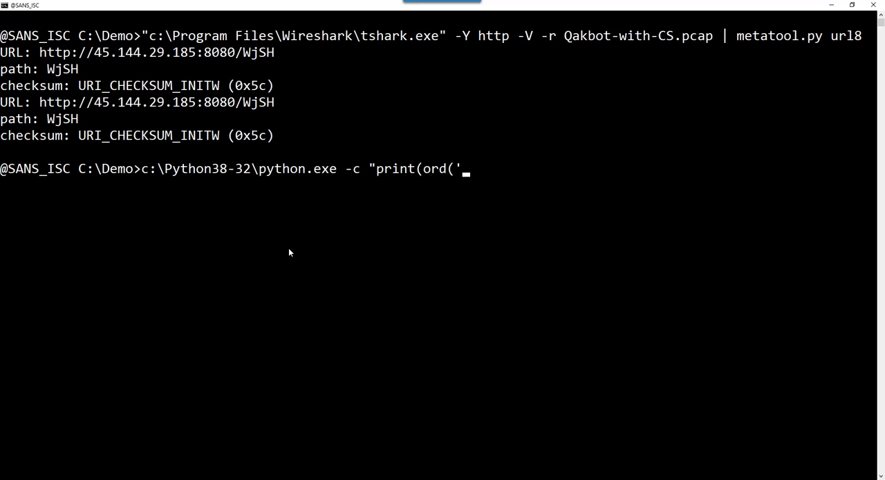
pyautogui.write("W'")
pyautogui.write('))')
pyautogui.press('Return')
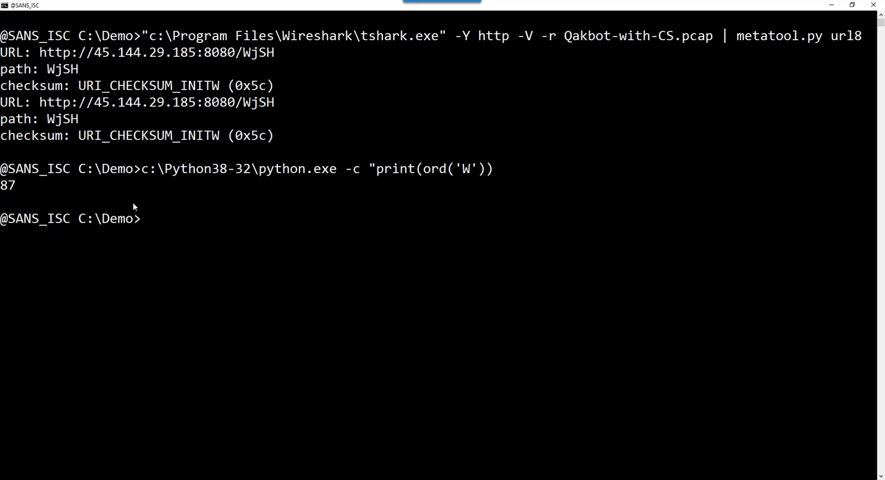
# Edit the one-liner to print the code of 'j' instead and run it.
pyautogui.press('Up')
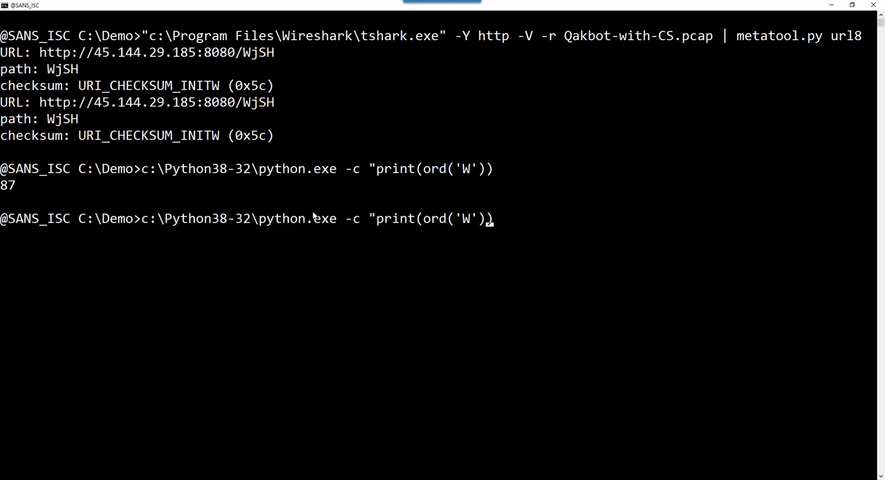
pyautogui.press('Left')
pyautogui.press('Left')
pyautogui.press('Left')
pyautogui.press('BackSpace')
pyautogui.write('j')
pyautogui.press('Return')
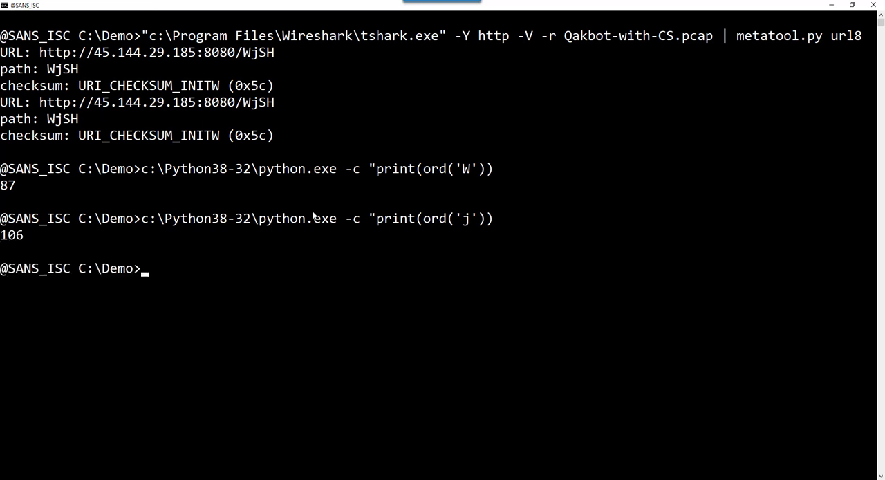
# Rewrite it as a list comprehension over 'WjSH', printing [87, 106, 83, 72].
pyautogui.press('Up')
pyautogui.press('Left')
pyautogui.press('Left')
pyautogui.press('BackSpace')
pyautogui.press('BackSpace')
pyautogui.press('BackSpace')
pyautogui.press('BackSpace')
pyautogui.press('BackSpace')
pyautogui.press('BackSpace')
pyautogui.press('BackSpace')
pyautogui.write('[]')
pyautogui.press('Left')
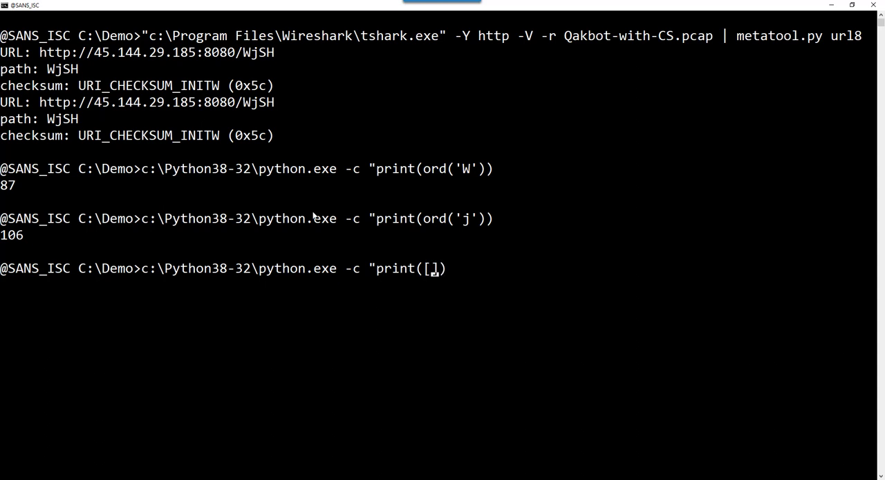
pyautogui.write('ord(i)')
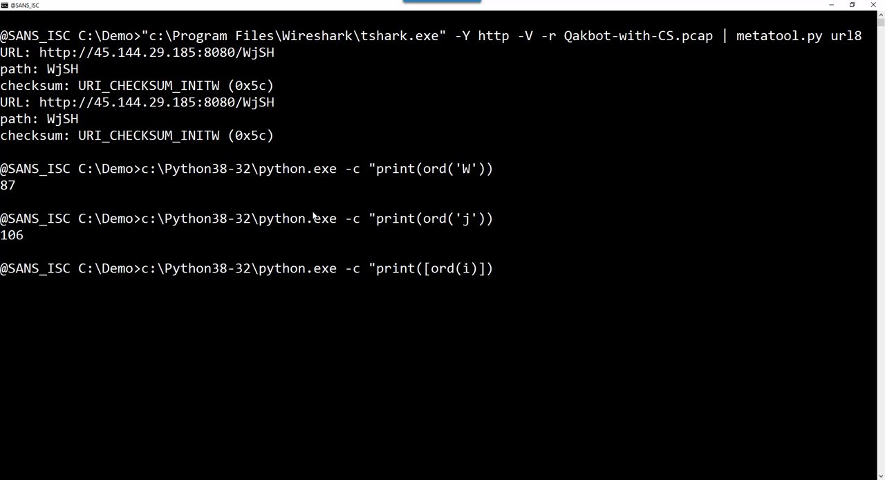
pyautogui.write(" for i in 'W")
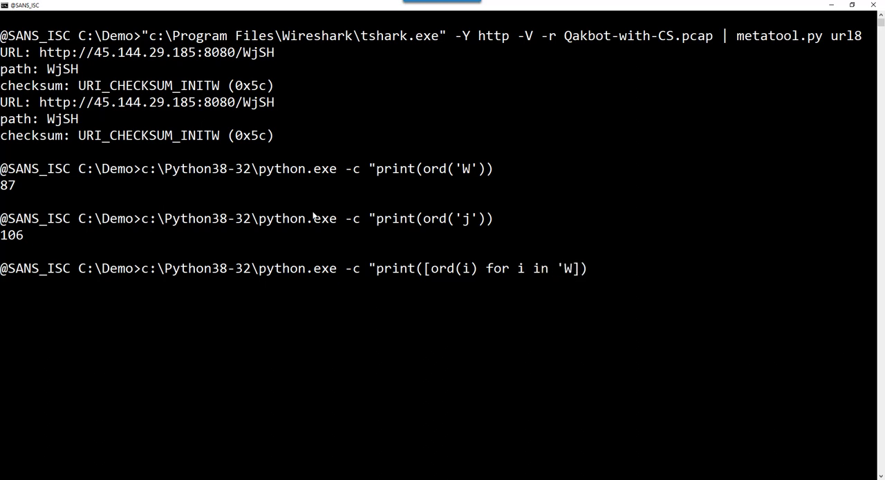
pyautogui.write("jSH'")
pyautogui.press('End')
pyautogui.press('Return')
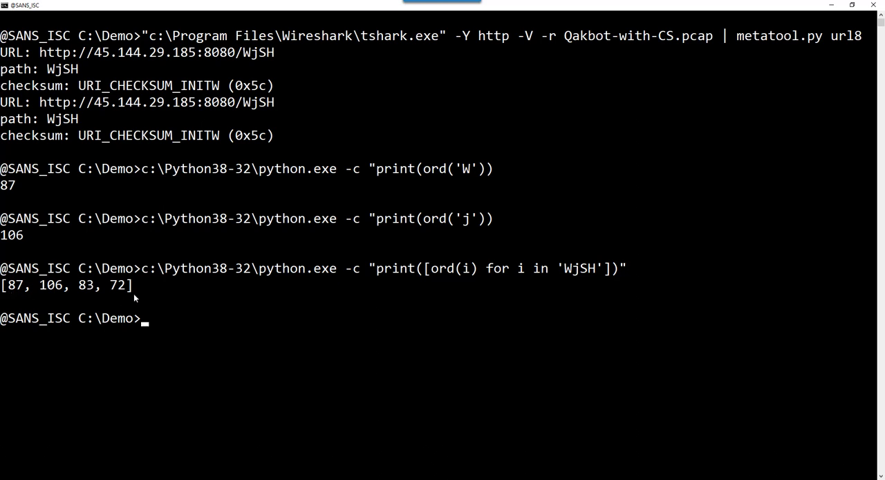
# Wrap the recalled Python expression in sum() so WjSH's character codes total 348.
pyautogui.press('Up')
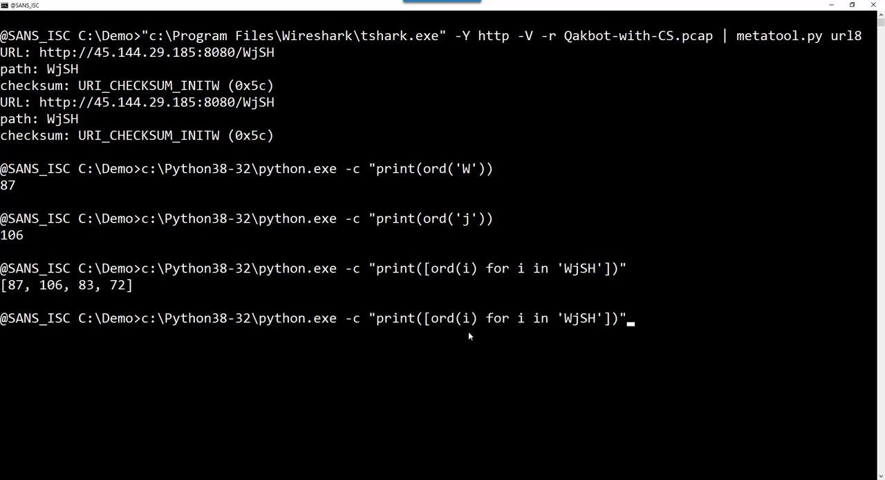
pyautogui.press('Left')
pyautogui.press('Left')
pyautogui.press('Left')
pyautogui.press('Left')
pyautogui.press('Left')
pyautogui.press('Left')
pyautogui.press('Left')
pyautogui.press('Left')
pyautogui.press('Left')
pyautogui.write('sum(')
pyautogui.press('Right')
pyautogui.press('Right')
pyautogui.press('Right')
pyautogui.press('Right')
pyautogui.press('Right')
pyautogui.press('Right')
pyautogui.write(')')
pyautogui.press('Return')
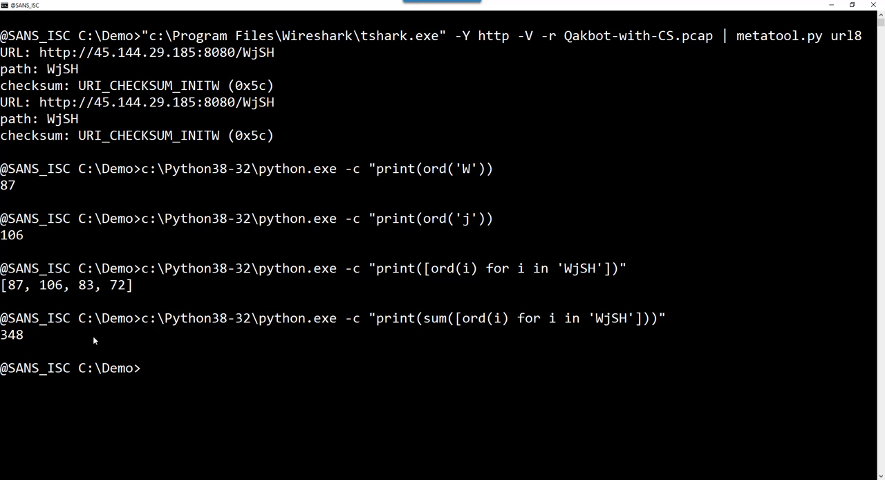
# Add % 256 to get checksum 92, then compare with the SANS ISC diary table.
pyautogui.press('Up')
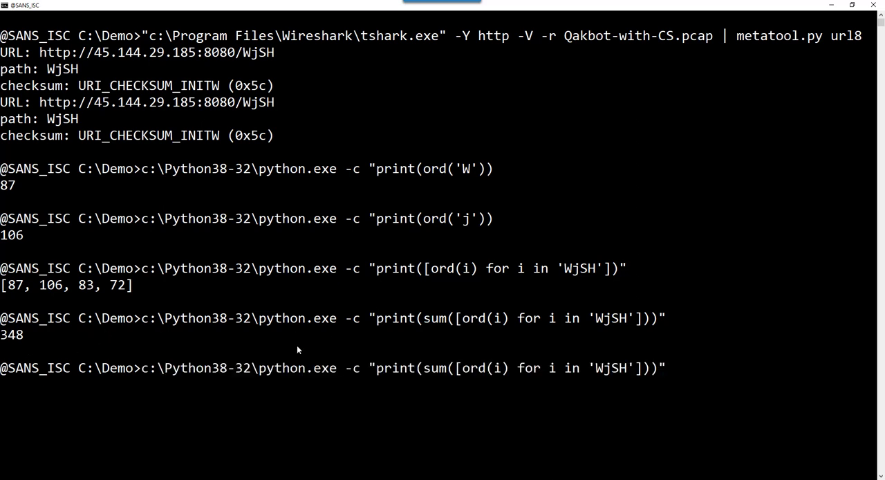
pyautogui.press('Left')
pyautogui.press('Left')
pyautogui.press('Left')
pyautogui.press('Left')
pyautogui.press('Left')
pyautogui.press('Left')
pyautogui.press('Right')
pyautogui.press('Right')
pyautogui.press('Right')
pyautogui.press('Right')
pyautogui.press('Right')
pyautogui.press('Right')
pyautogui.press('Right')
pyautogui.press('Right')
pyautogui.press('Right')
pyautogui.press('Right')
pyautogui.press('Right')
pyautogui.write('% ')
pyautogui.write('256')
pyautogui.press('Return')
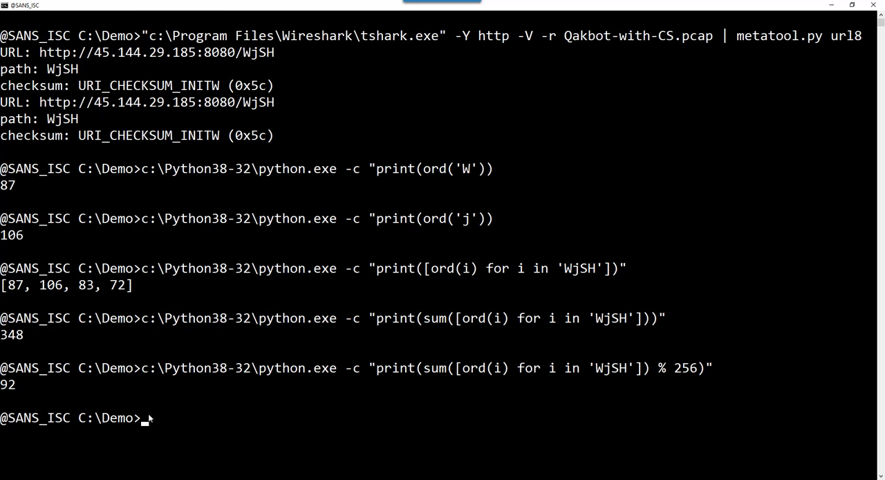
pyautogui.hotkey('alt', 'Tab')
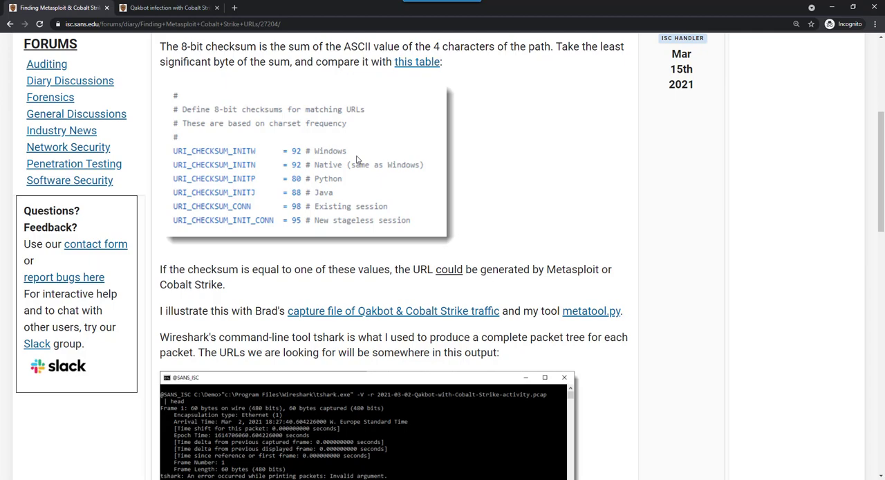
# Back in the console, format the checksum as '%x' to print 5c, matching 0x5c.
pyautogui.hotkey('alt', 'Tab')
pyautogui.press('Up')
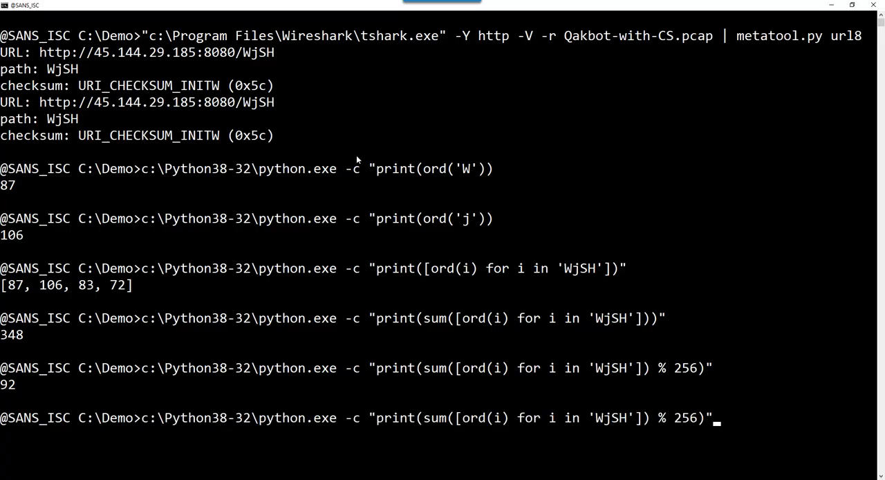
pyautogui.press('Left')
pyautogui.press('Left')
pyautogui.press('Left')
pyautogui.hotkey('ctrl', 'Left')
pyautogui.hotkey('ctrl', 'Left')
pyautogui.hotkey('ctrl', 'Left')
pyautogui.hotkey('ctrl', 'Left')
pyautogui.hotkey('ctrl', 'Left')
pyautogui.hotkey('ctrl', 'Left')
pyautogui.press('Right')
pyautogui.press('Right')
pyautogui.press('Right')
pyautogui.press('Right')
pyautogui.press('Right')
pyautogui.press('Right')
pyautogui.write("'%x' % (")
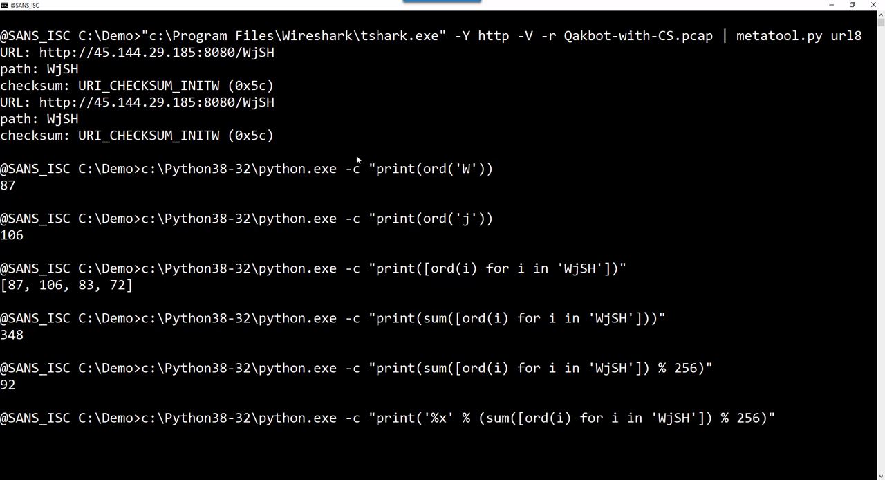
pyautogui.press('Right')
pyautogui.press('Right')
pyautogui.press('Right')
pyautogui.press('Right')
pyautogui.press('Right')
pyautogui.press('Right')
pyautogui.press('Right')
pyautogui.press('Right')
pyautogui.press('Right')
pyautogui.write(')')
pyautogui.press('Return')
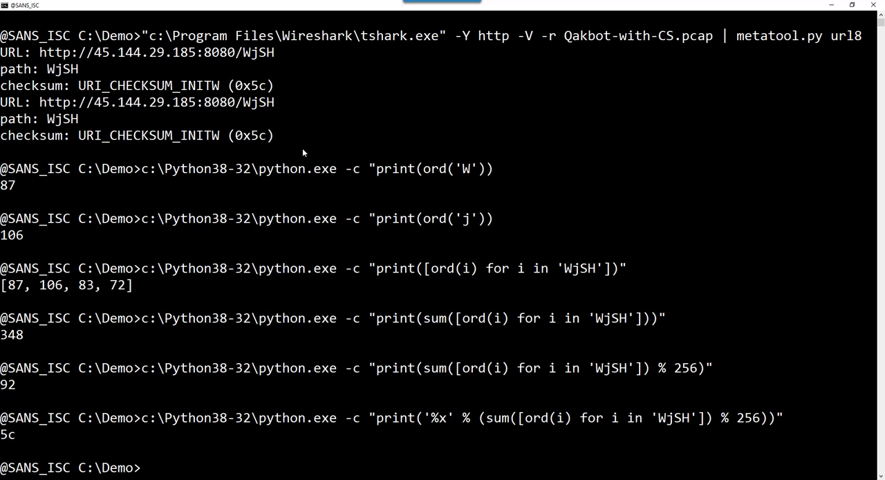
pyautogui.write('cls')
# Clear the console with cls.
pyautogui.press('Return')
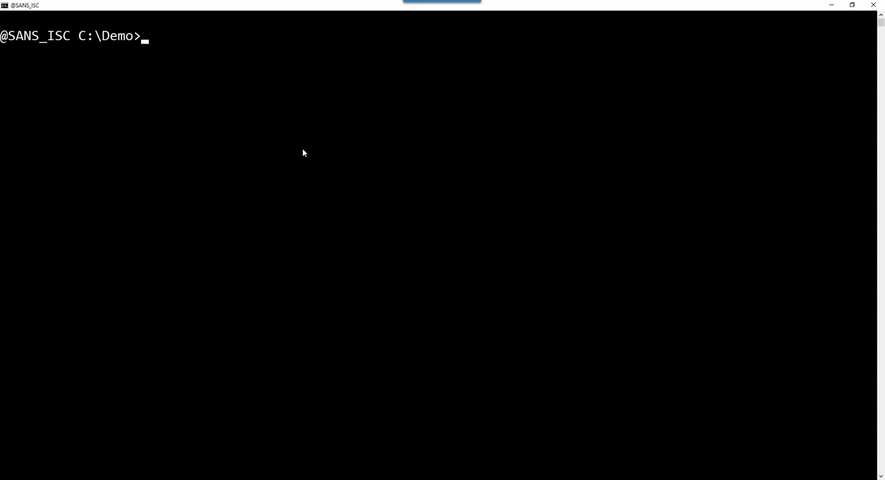
pyautogui.write('cut-')
# List the Demo folder, showing Qakbot-with-CS.pcap and sc.vir.
pyautogui.press('BackSpace')
pyautogui.press('BackSpace')
pyautogui.press('BackSpace')
pyautogui.write('dir')
pyautogui.press('Return')
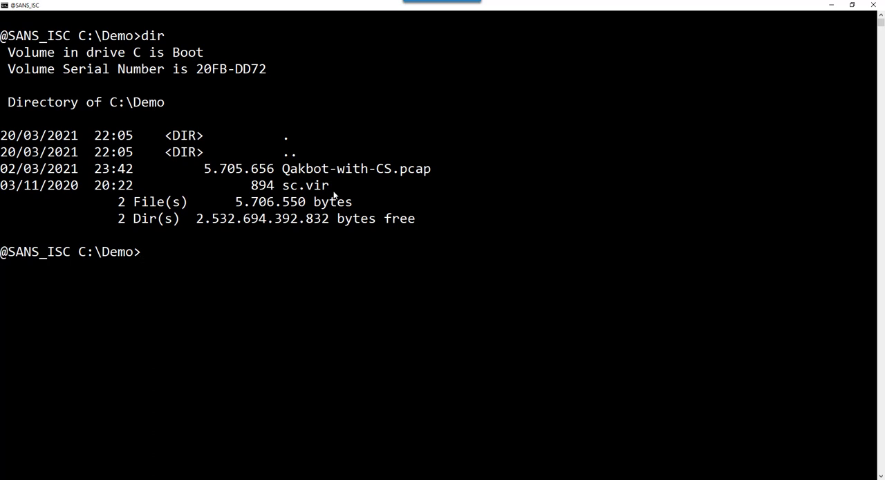
pyautogui.write('cut-bytes.py -')
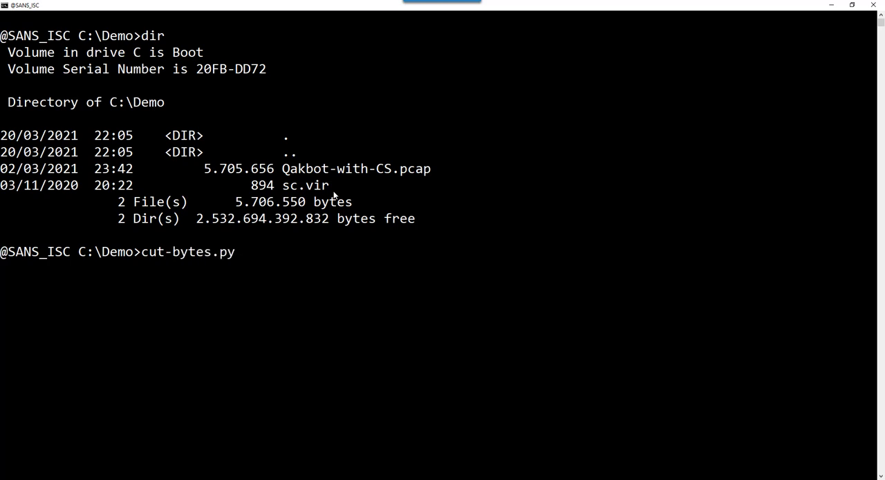
pyautogui.write('a ')
pyautogui.write(': sc.vir')
# Run cut-bytes.py -a on sc.vir, dumping hex that reveals 185.205.210.179.
pyautogui.press('Return')
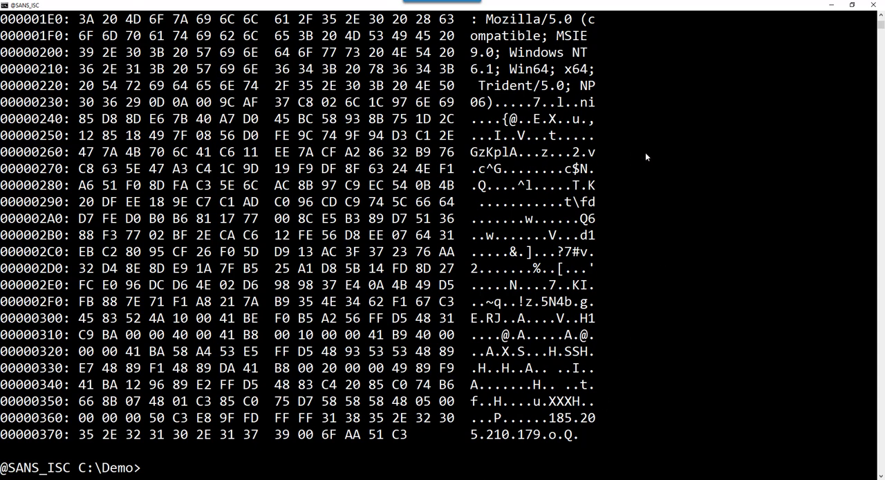
pyautogui.scroll(5, 282, 200)
pyautogui.scroll(4, 282, 200)
pyautogui.scroll(5, 282, 199)
pyautogui.scroll(-4, 282, 199)
pyautogui.scroll(-3, 282, 200)
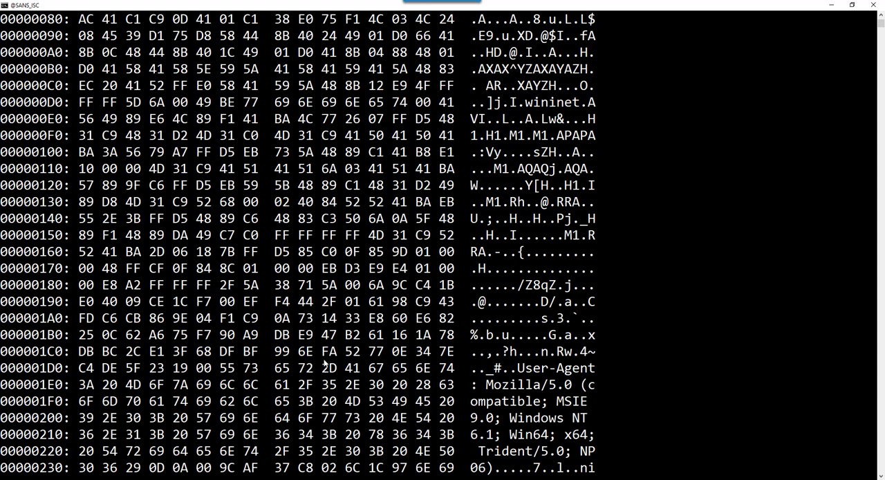
pyautogui.scroll(-3, 306, 339)
pyautogui.scroll(-3, 307, 339)
pyautogui.scroll(8, 307, 339)
pyautogui.scroll(5, 305, 355)
pyautogui.scroll(-5, 305, 335)
pyautogui.scroll(2, 307, 335)
pyautogui.scroll(-4, 303, 335)
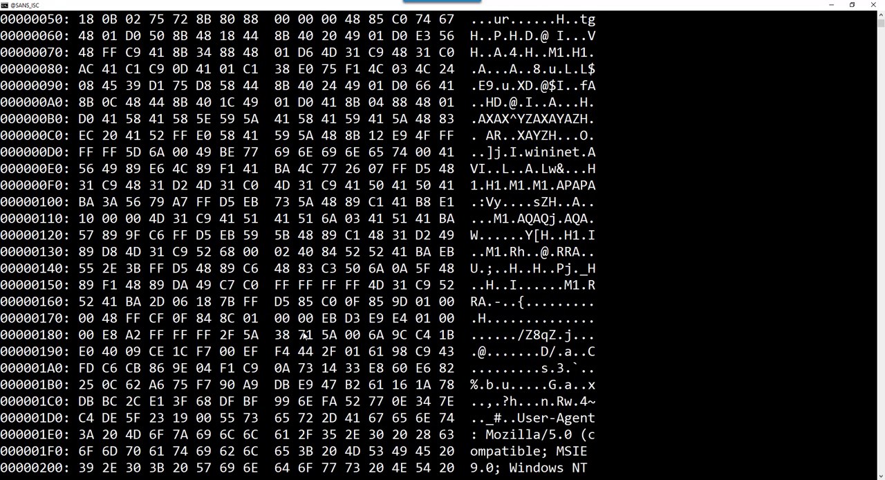
pyautogui.scroll(-4, 303, 335)
pyautogui.scroll(-5, 303, 335)
pyautogui.scroll(-2, 303, 336)
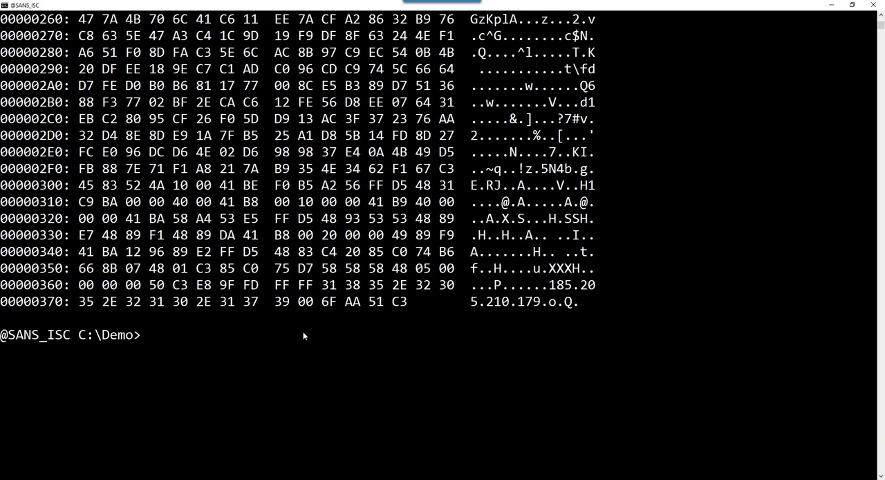
pyautogui.write('cls')
# Clear the console and recall the earlier tshark command from history.
pyautogui.press('Return')
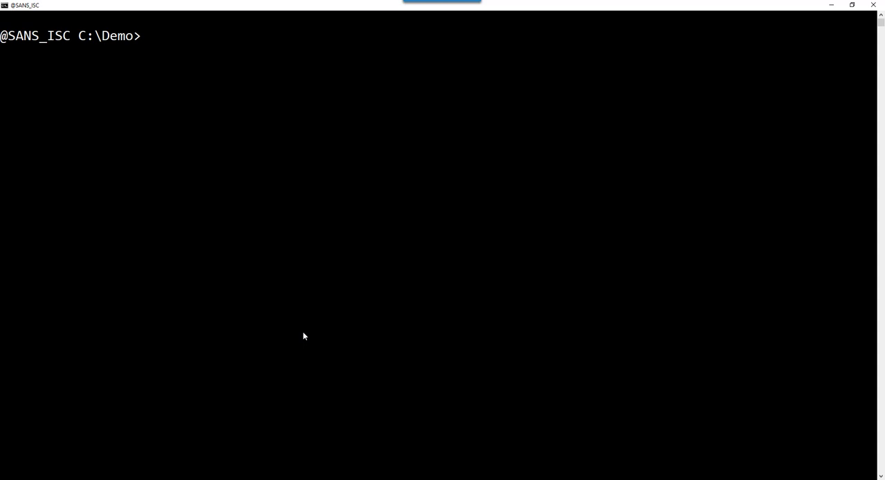
pyautogui.press('Up')
pyautogui.press('Up')
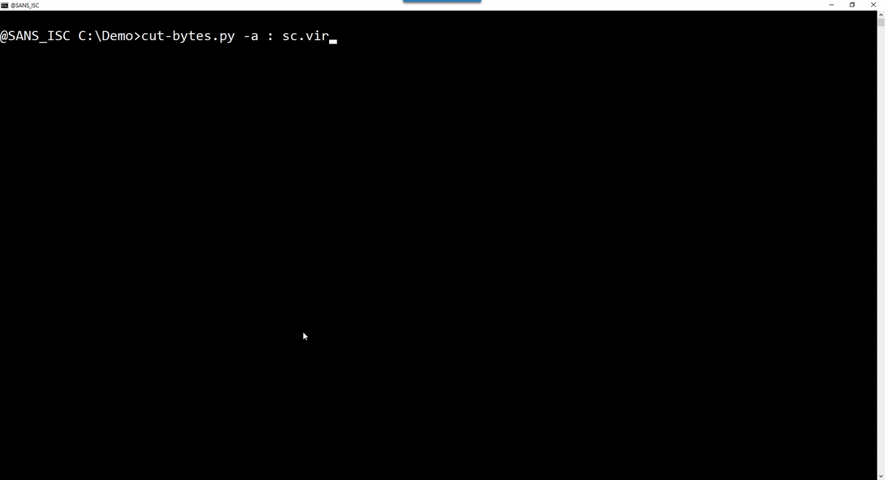
pyautogui.press('Up')
pyautogui.press('Up')
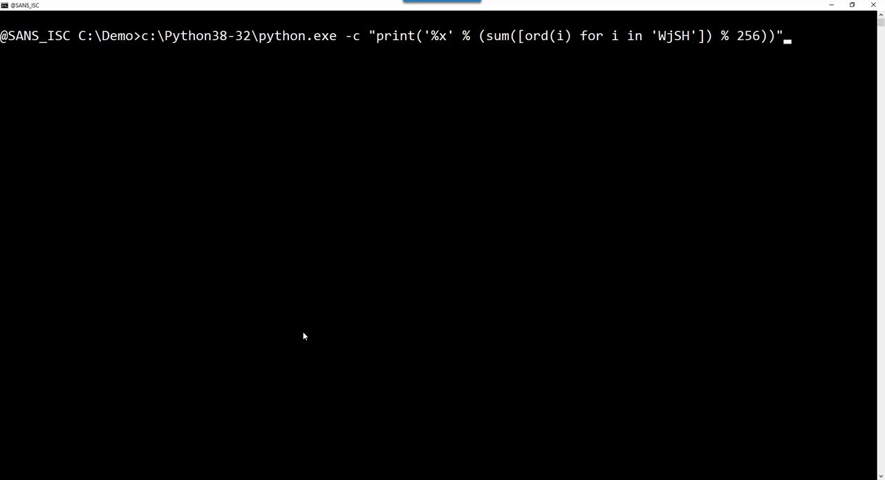
pyautogui.press('Up')
pyautogui.press('Up')
pyautogui.press('Up')
pyautogui.press('Up')
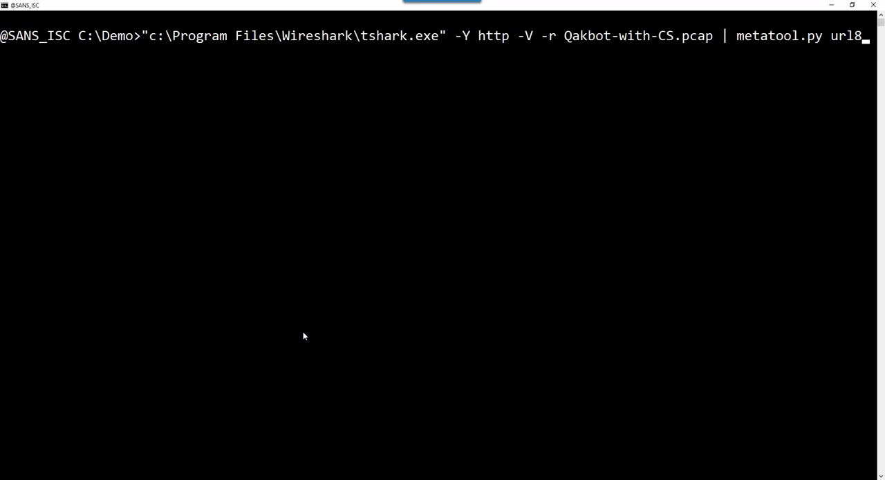
# Strip -Y http -V and the metatool pipe, leaving tshark ready for --export-objects http.
pyautogui.press('BackSpace')
pyautogui.press('BackSpace')
pyautogui.press('BackSpace')
pyautogui.press('BackSpace')
pyautogui.press('BackSpace')
pyautogui.press('BackSpace')
pyautogui.press('BackSpace')
pyautogui.press('BackSpace')
pyautogui.press('BackSpace')
pyautogui.hotkey('ctrl', 'Left')
pyautogui.hotkey('ctrl', 'Left')
pyautogui.press('BackSpace')
pyautogui.press('BackSpace')
pyautogui.press('BackSpace')
pyautogui.press('BackSpace')
pyautogui.press('BackSpace')
pyautogui.press('BackSpace')
pyautogui.press('BackSpace')
pyautogui.press('BackSpace')
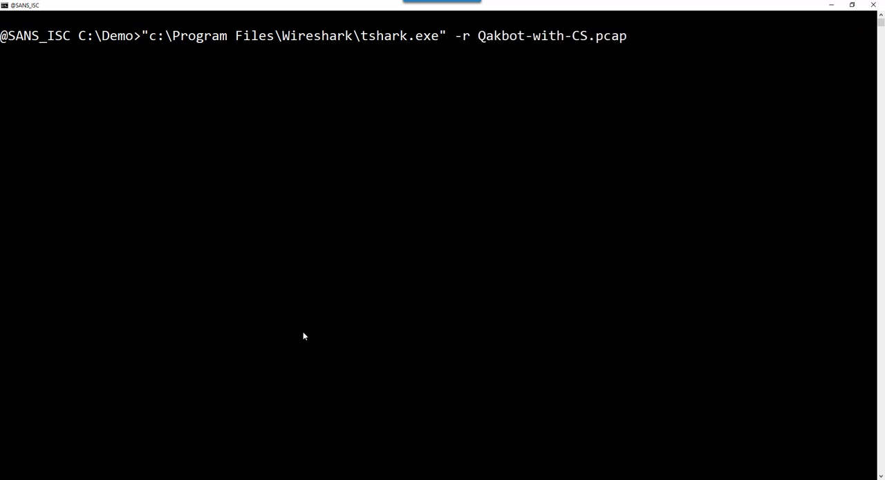
pyautogui.press('End')
pyautogui.write('--export-objects')
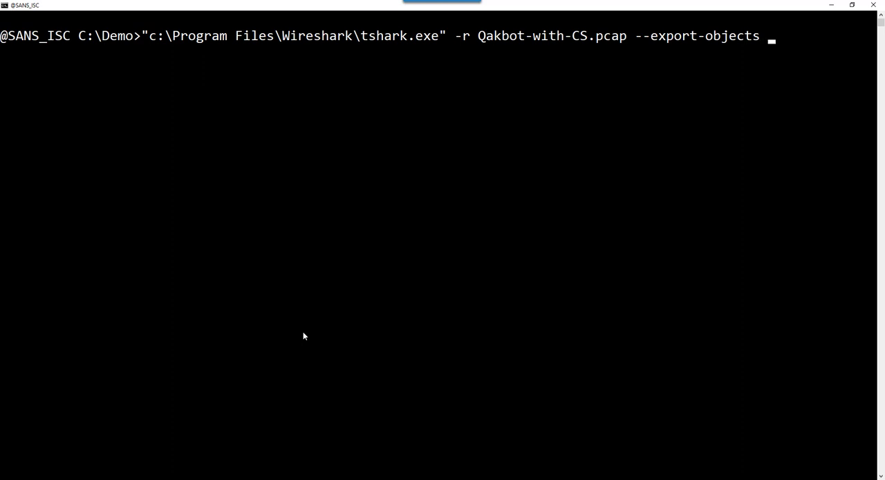
pyautogui.write(' http')
pyautogui.write('.')
# Run the tshark HTTP object export, then list C:\Demo showing WjSH, all.js and mrch.gif.
pyautogui.press('Return')
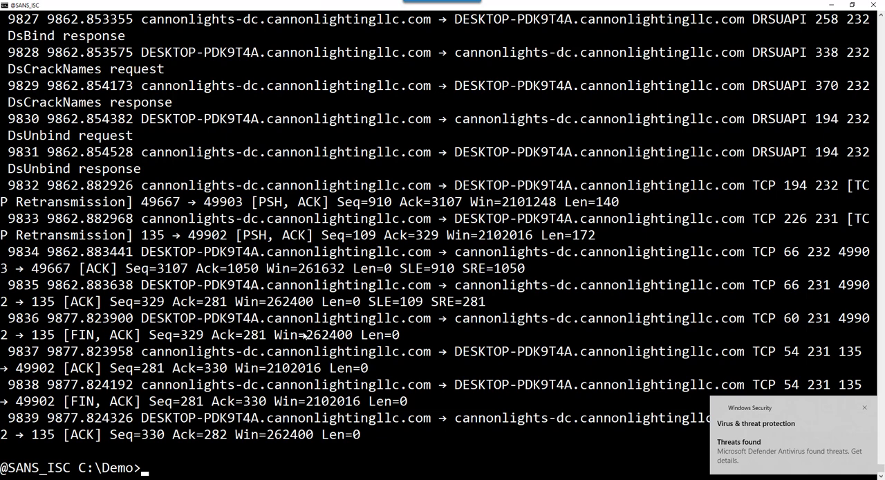
pyautogui.write('cls')
pyautogui.press('Return')
pyautogui.write('dir')
pyautogui.press('Return')
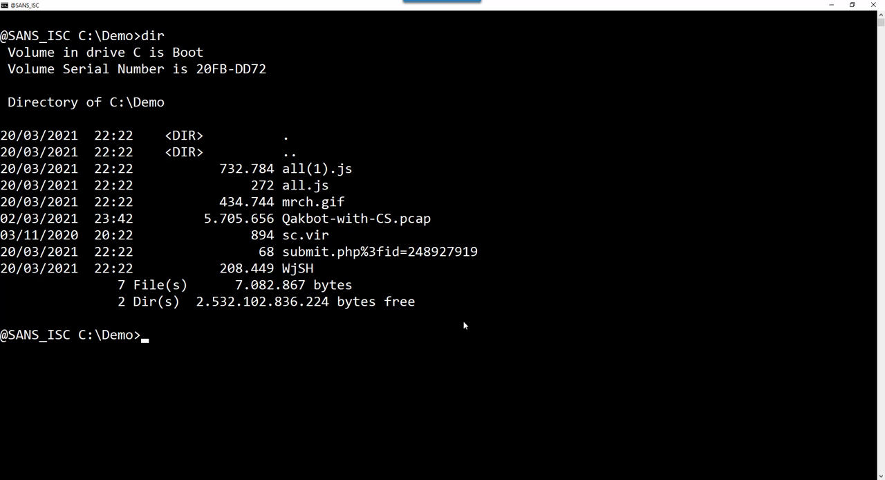
pyautogui.write('cls')
# Run 1768.py on WjSH, decoding a Cobalt Strike beacon config on port 8080.
pyautogui.press('Return')
pyautogui.write('1768.py ')
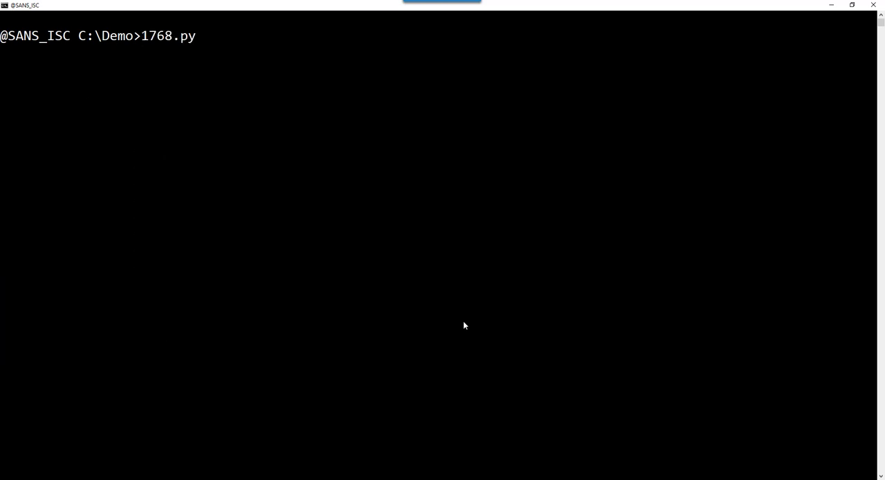
pyautogui.write('WjSH')
pyautogui.press('Return')
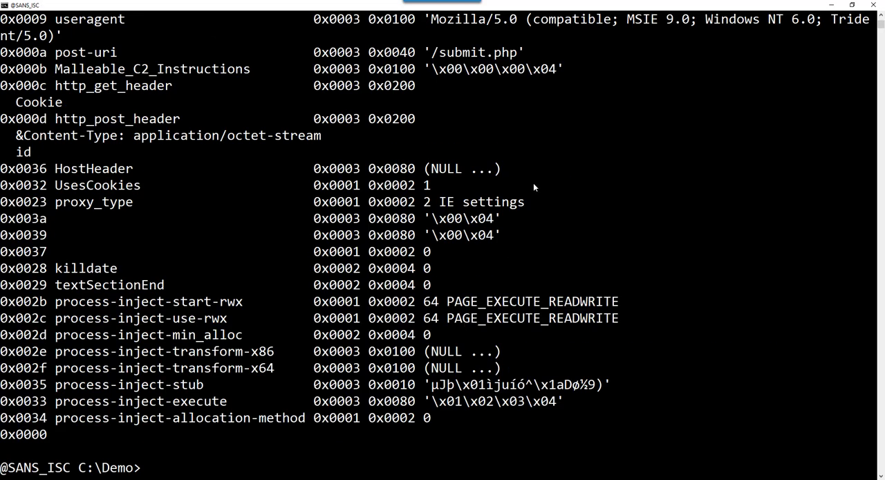
pyautogui.scroll(1, 533, 183)
pyautogui.scroll(2, 533, 186)
pyautogui.scroll(1, 533, 186)
pyautogui.scroll(2, 533, 186)
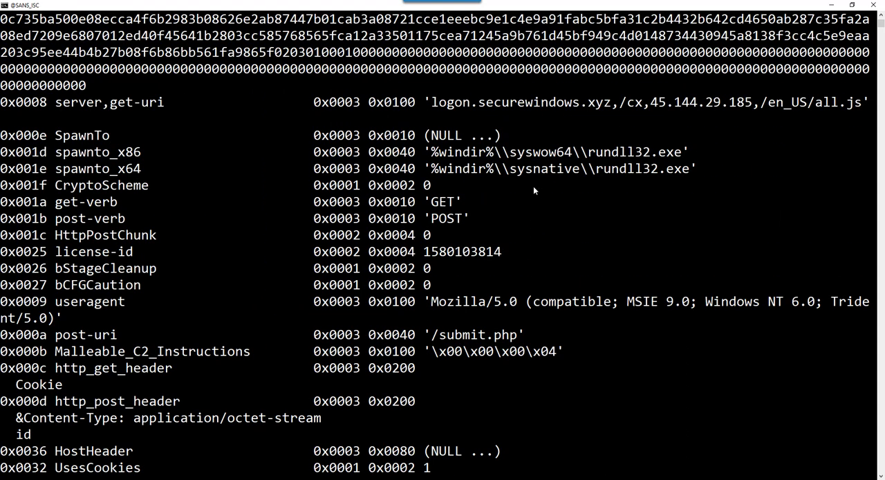
pyautogui.scroll(1, 533, 186)
pyautogui.scroll(1, 533, 186)
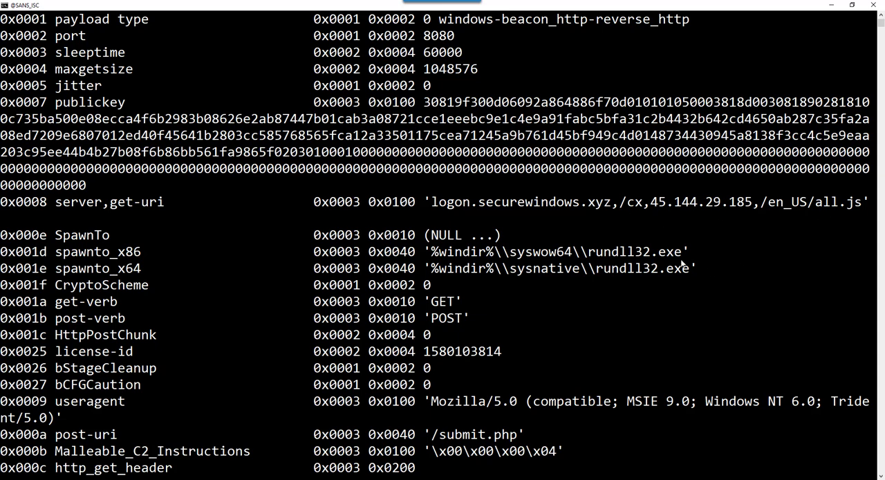
pyautogui.hotkey('alt', 'Tab')
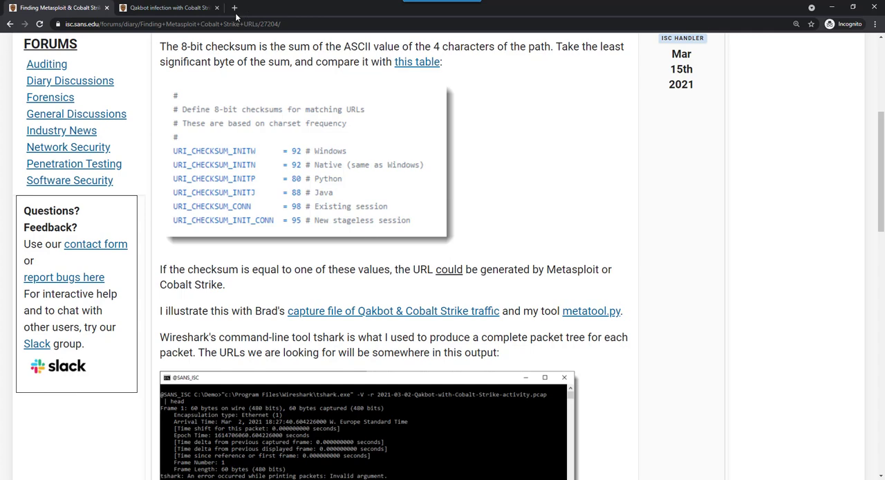
pyautogui.click(178, 10)
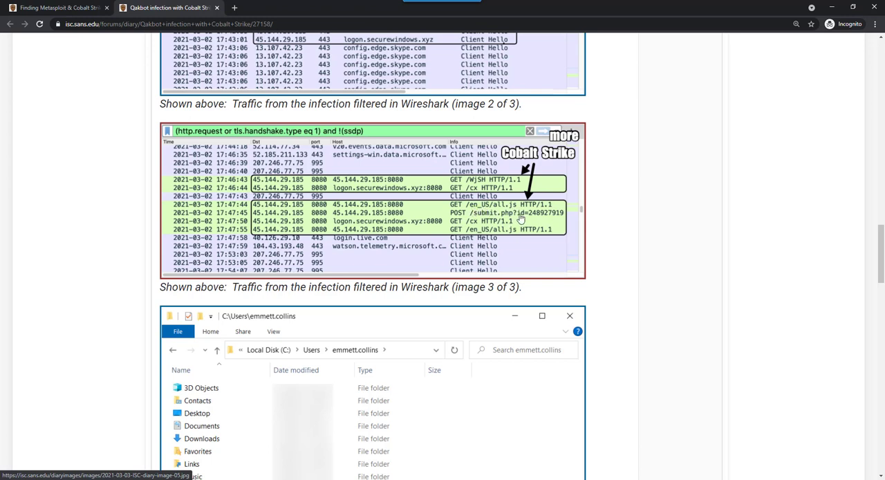
pyautogui.hotkey('alt', 'Tab')
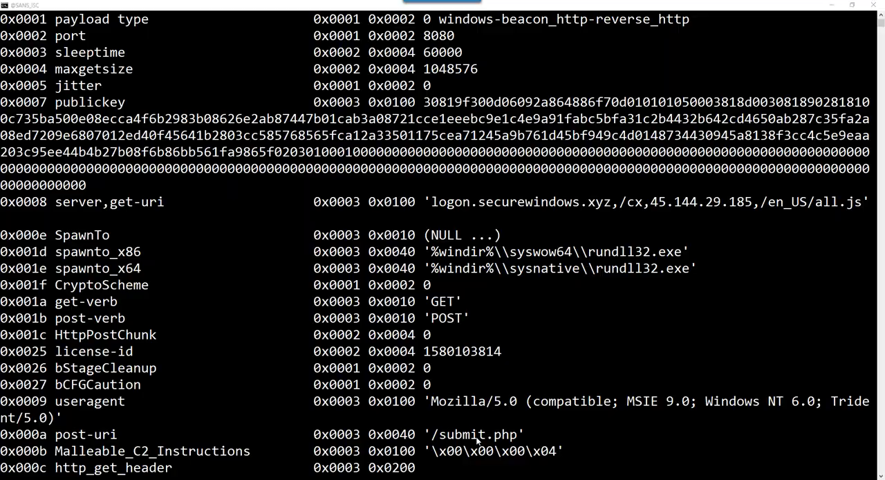
pyautogui.hotkey('alt', 'Tab')
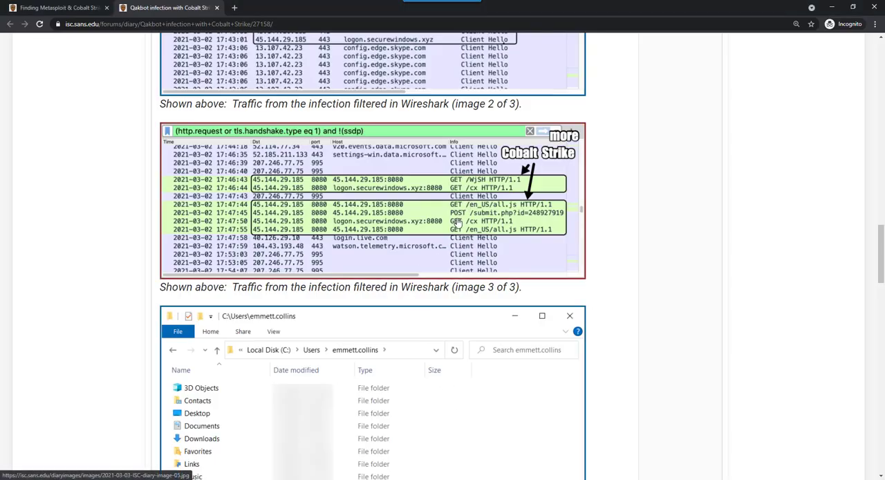
pyautogui.hotkey('alt', 'Tab')
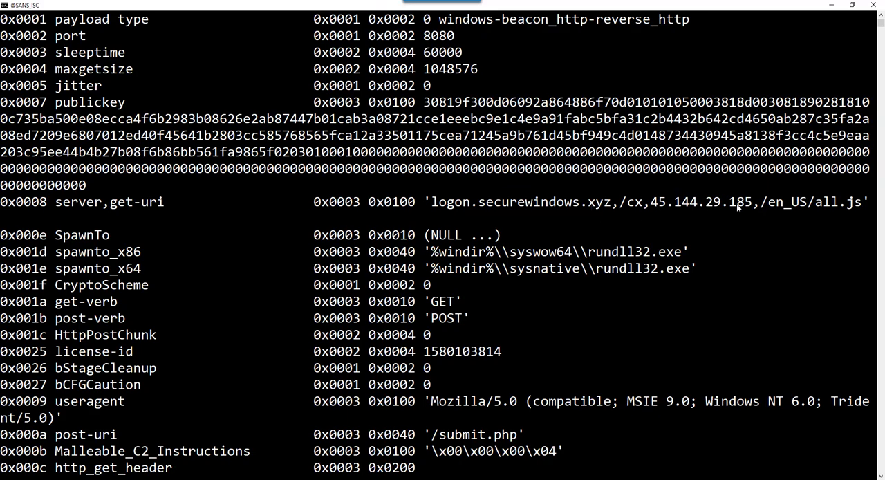
pyautogui.hotkey('alt', 'Tab')
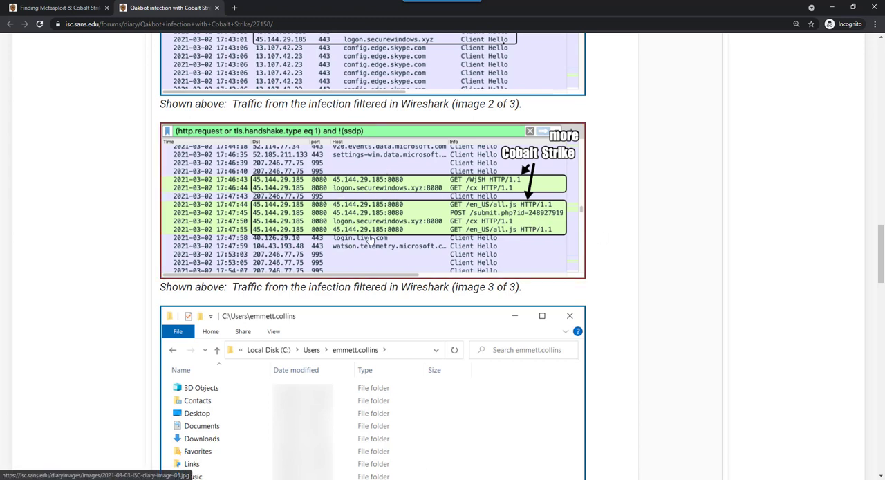
pyautogui.hotkey('alt', 'Tab')
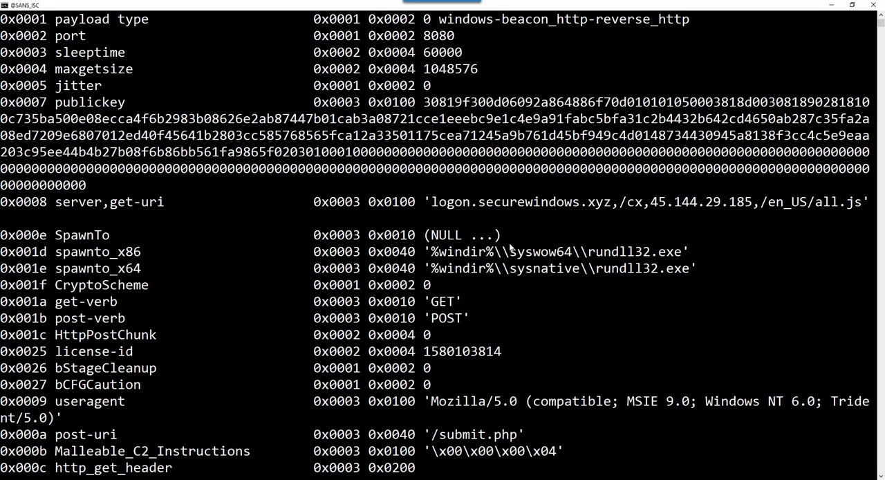
pyautogui.scroll(1, 511, 248)
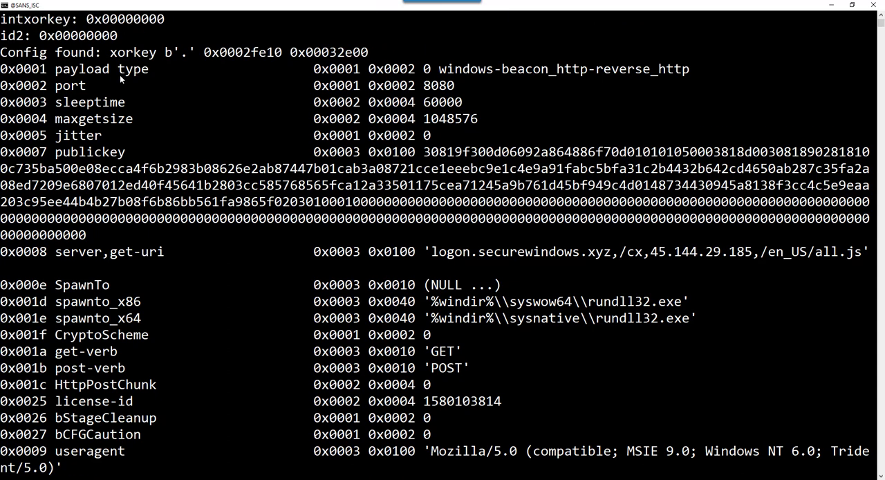